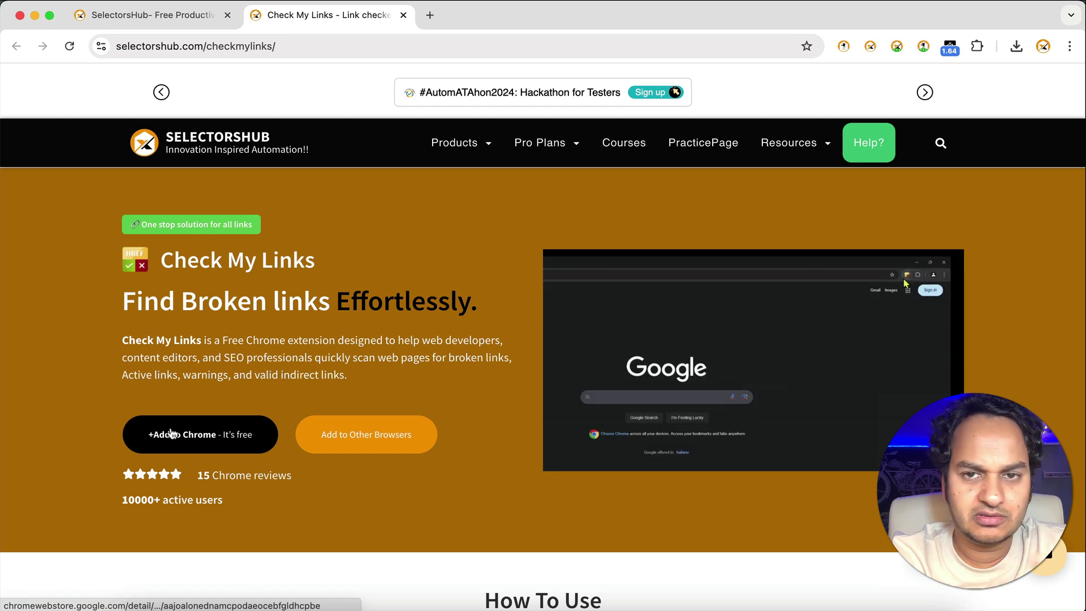
Step: Open the Check My Links Chrome Web Store listing from the SelectorsHub product page
click(227, 442)
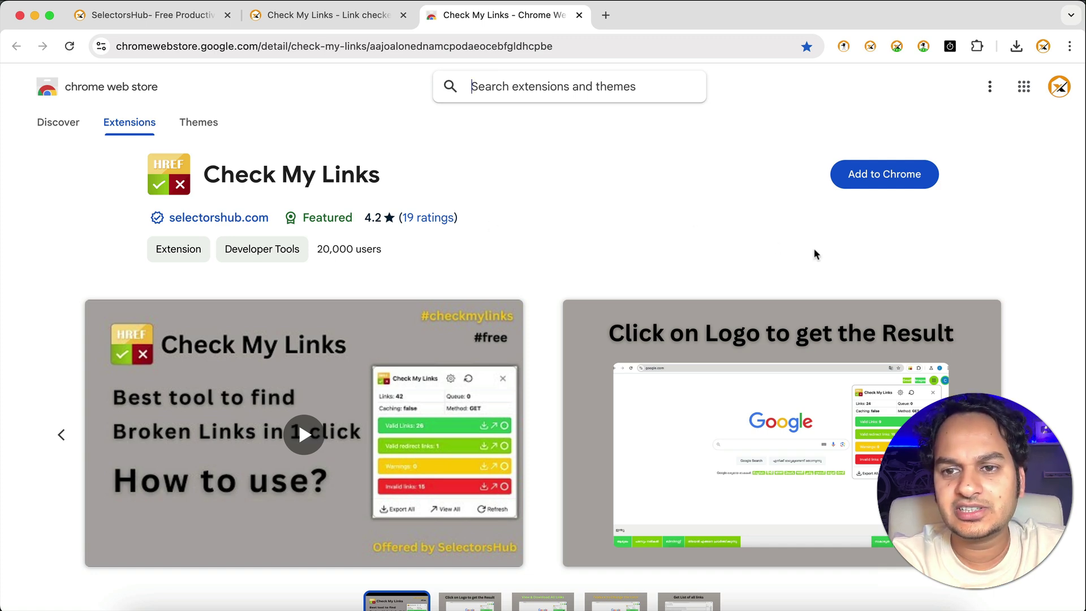
Step: Add the Check My Links extension to Chrome and confirm the installation
click(870, 176)
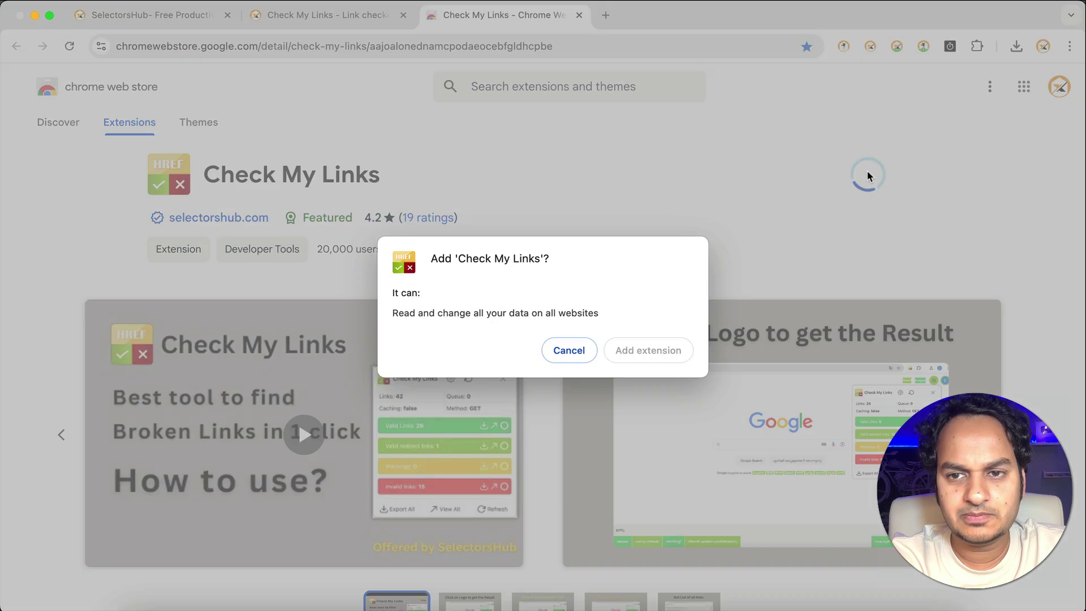
click(668, 352)
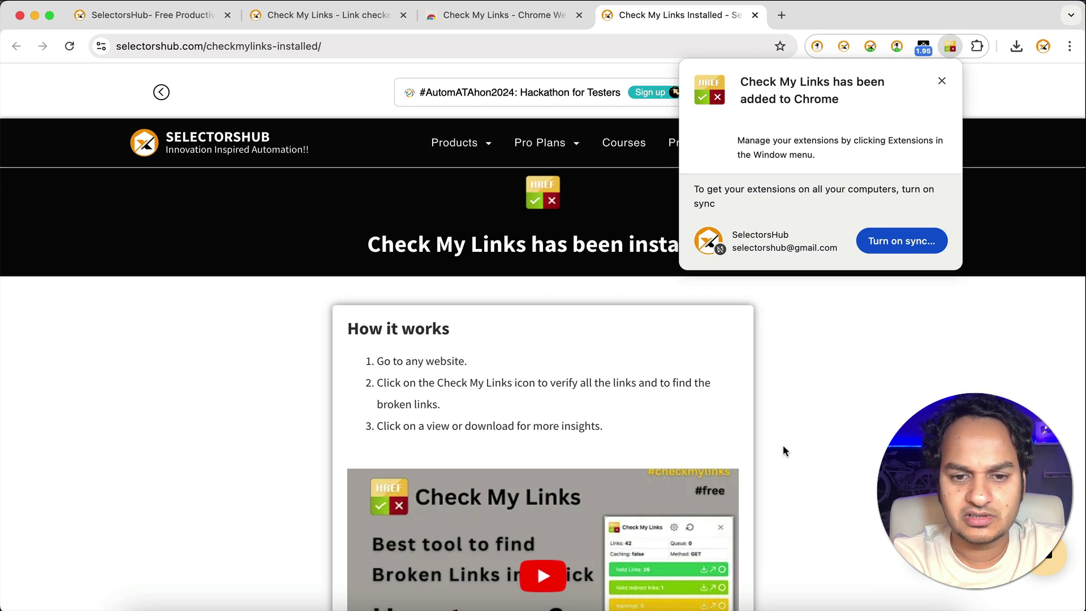
Step: Dismiss the added-to-Chrome notice and scroll through the SelectorsHub confirmation page
click(783, 444)
scroll(469, 420, down, 9)
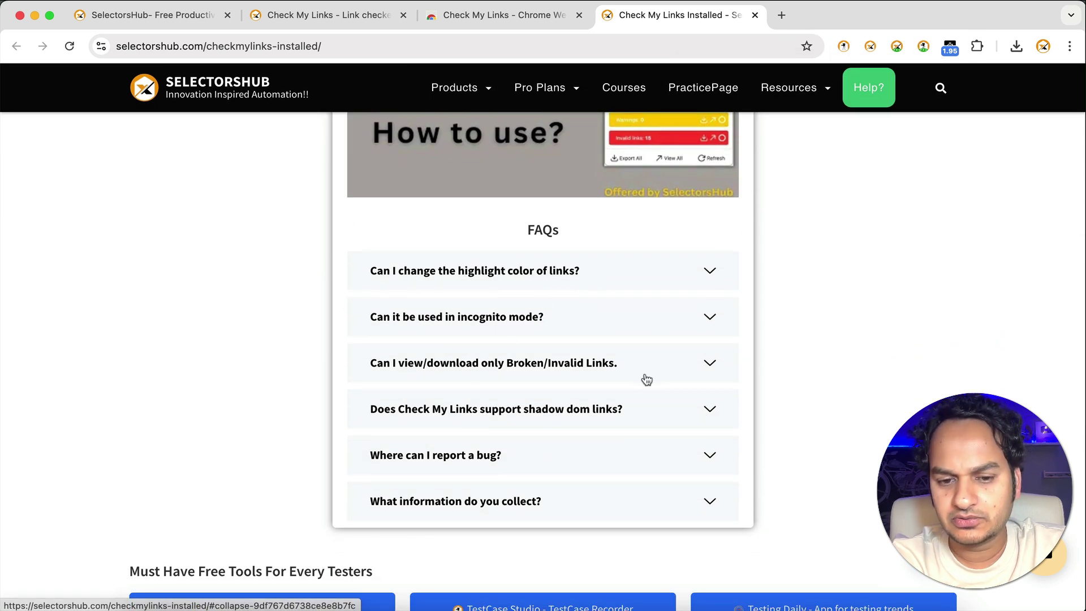
scroll(645, 378, down, 3)
scroll(647, 378, up, 12)
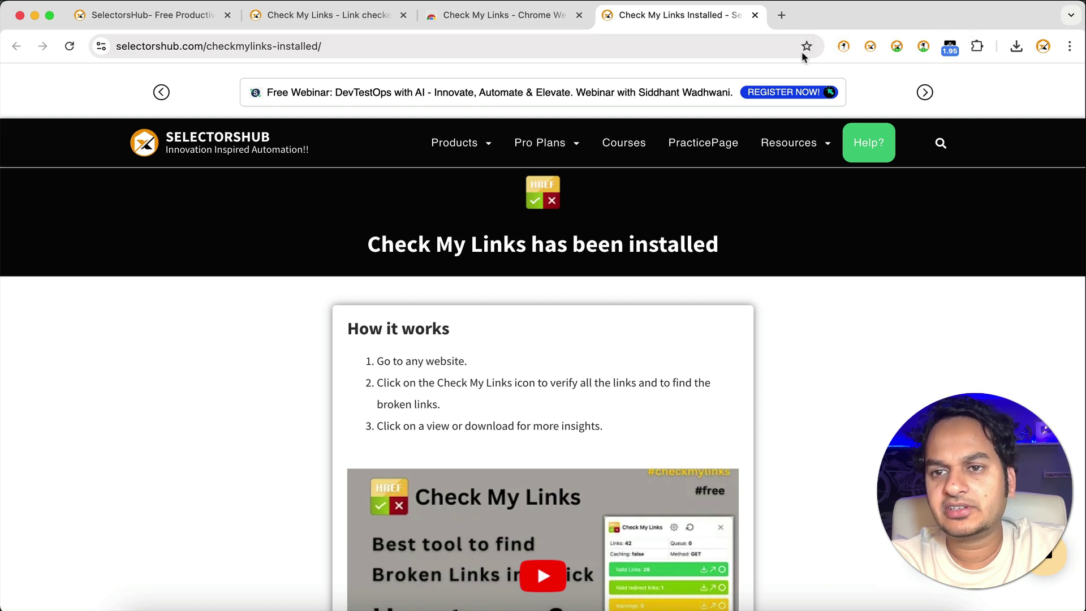
Step: Pin Check My Links to the toolbar from the Extensions menu and start a new tab
click(979, 48)
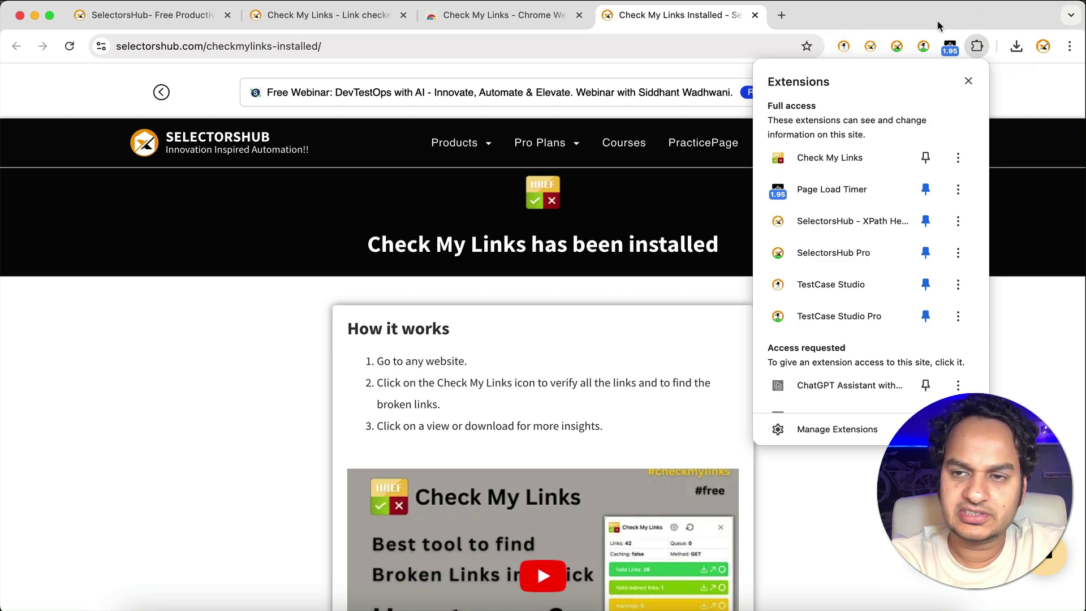
click(927, 158)
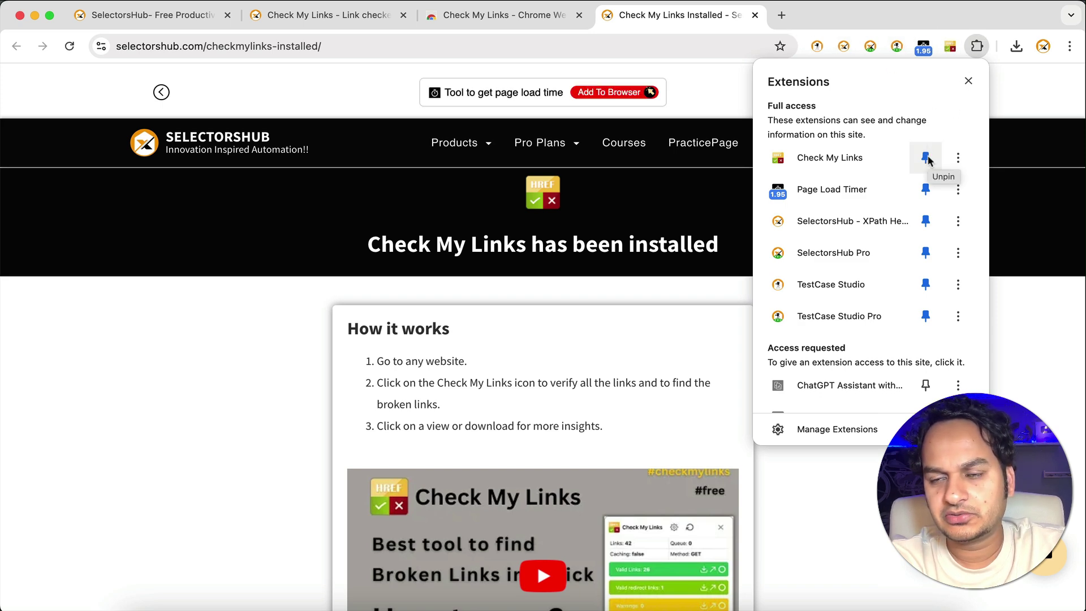
click(1022, 115)
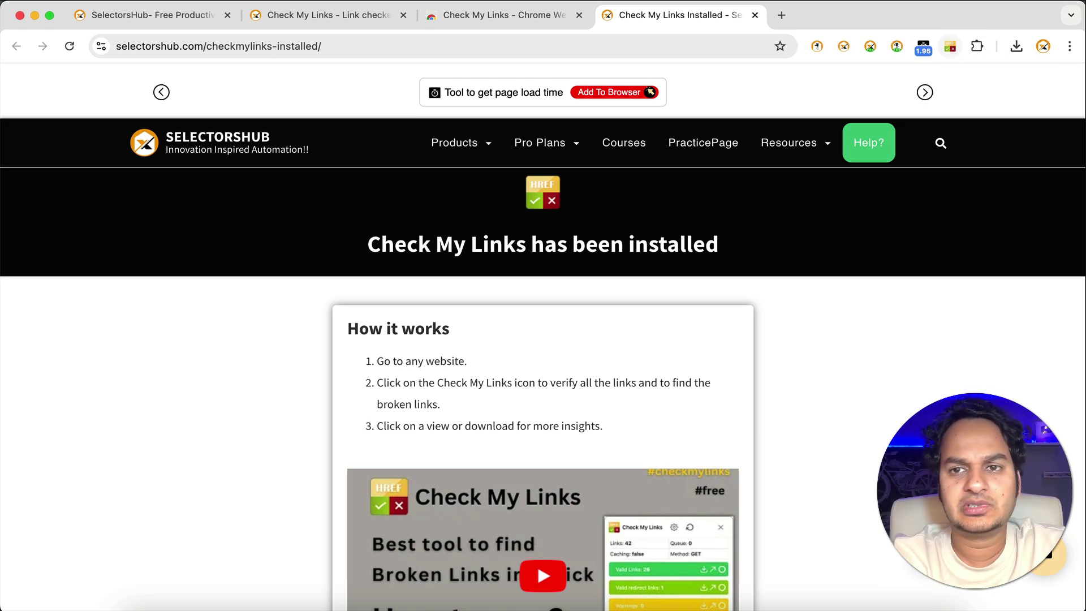
click(782, 15)
Step: Scan google.com's links (26 found, 10 valid, 16 redirects) and open the full 26-URL report
text(google.com)
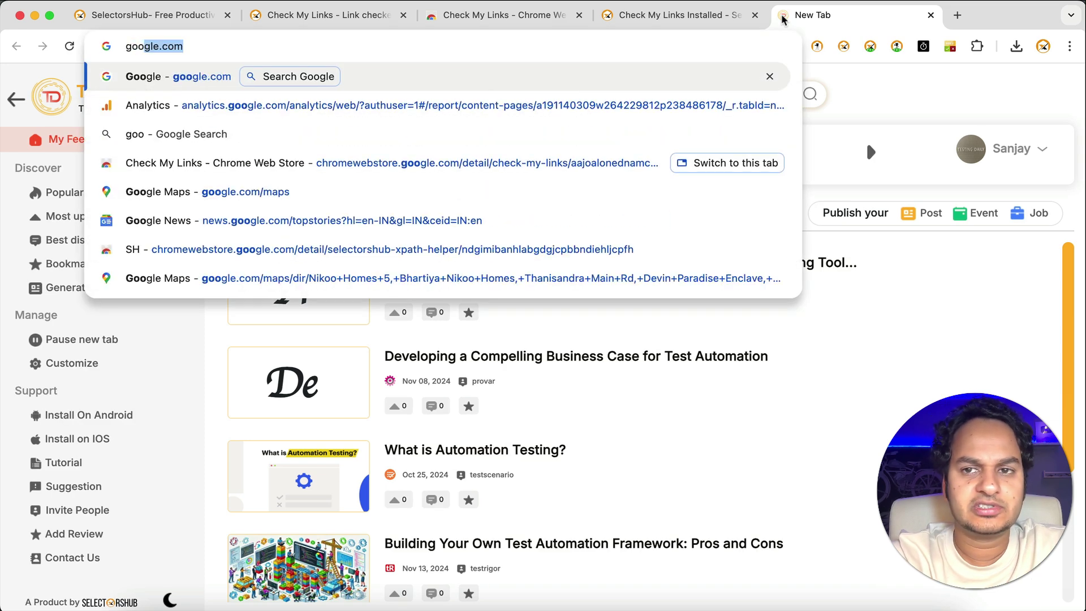
key(Return)
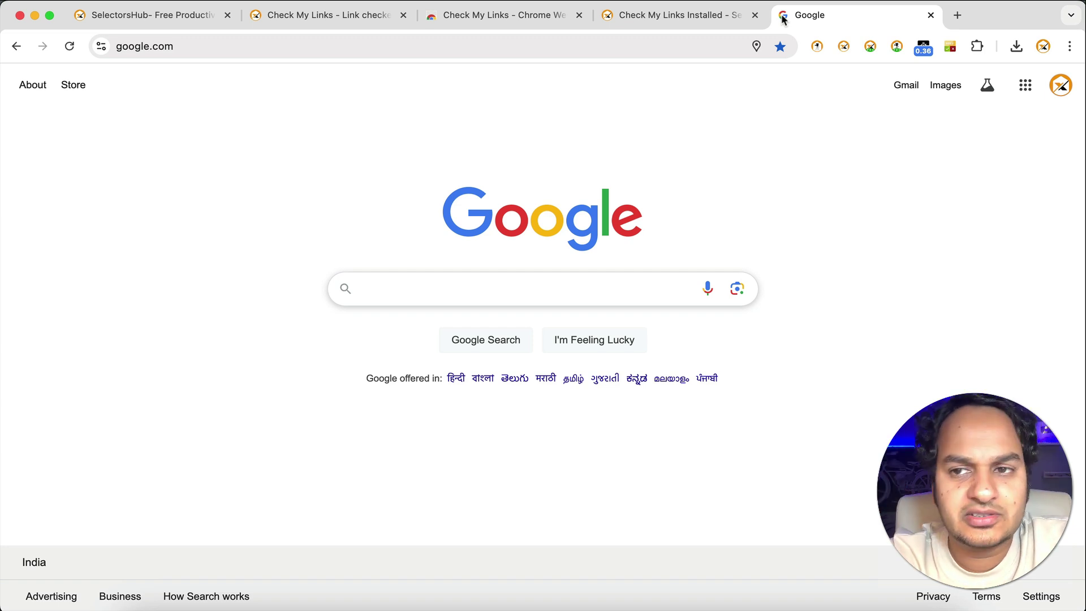
click(951, 48)
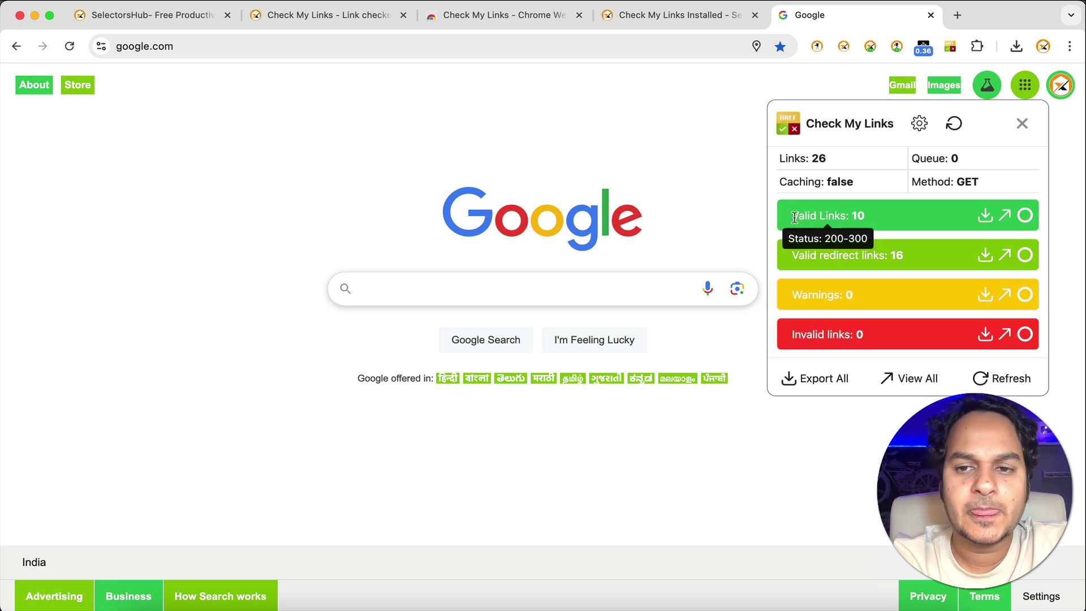
mouse_move(873, 256)
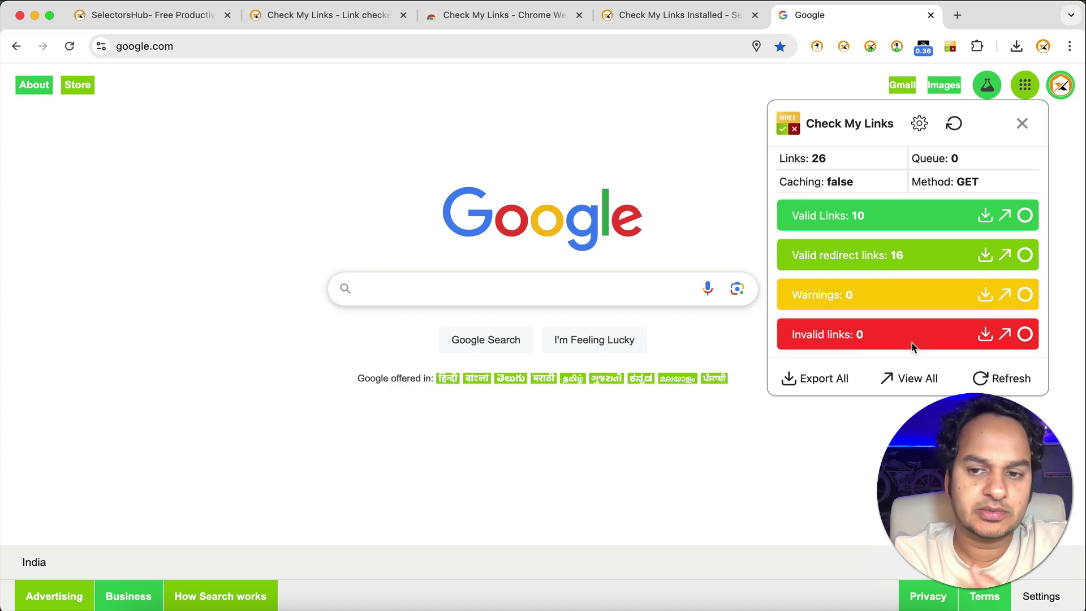
click(908, 383)
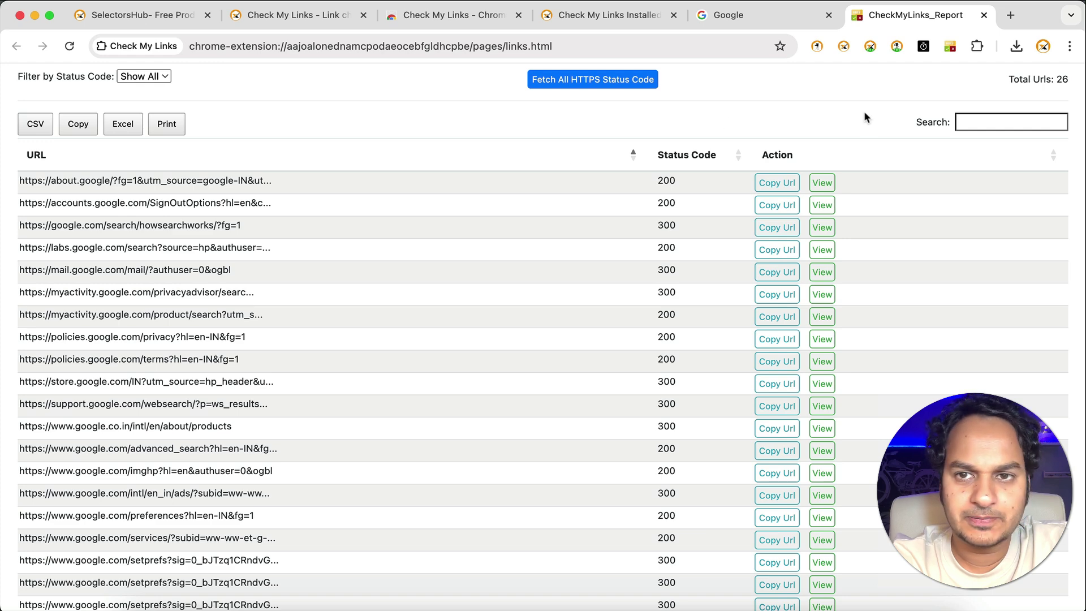
Step: List google.com's 16 valid redirect links, then refresh its scan (10 valid, 16 redirects)
click(769, 15)
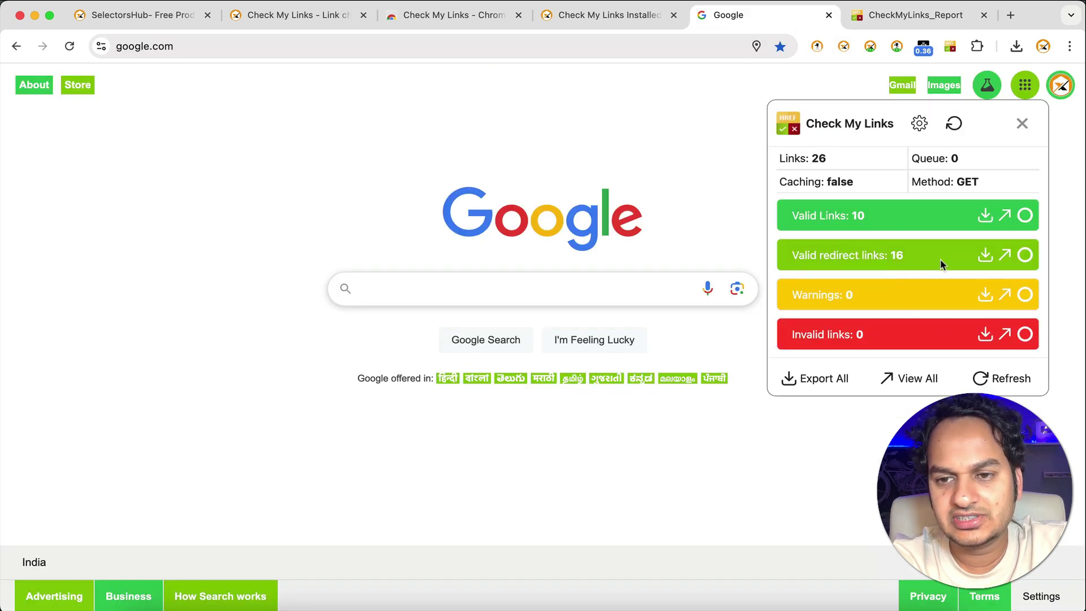
click(1013, 263)
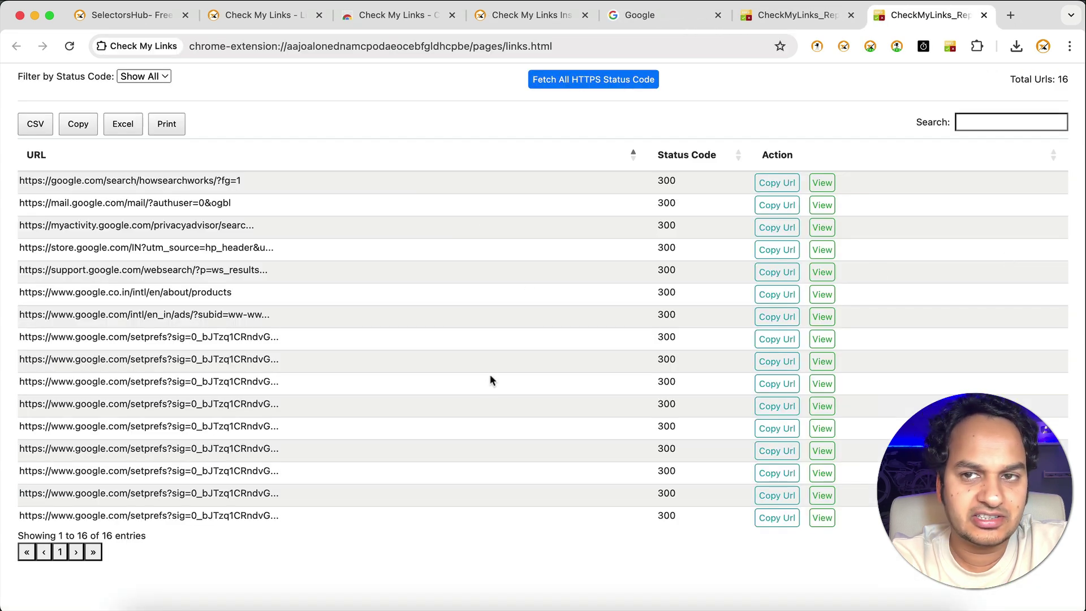
click(672, 23)
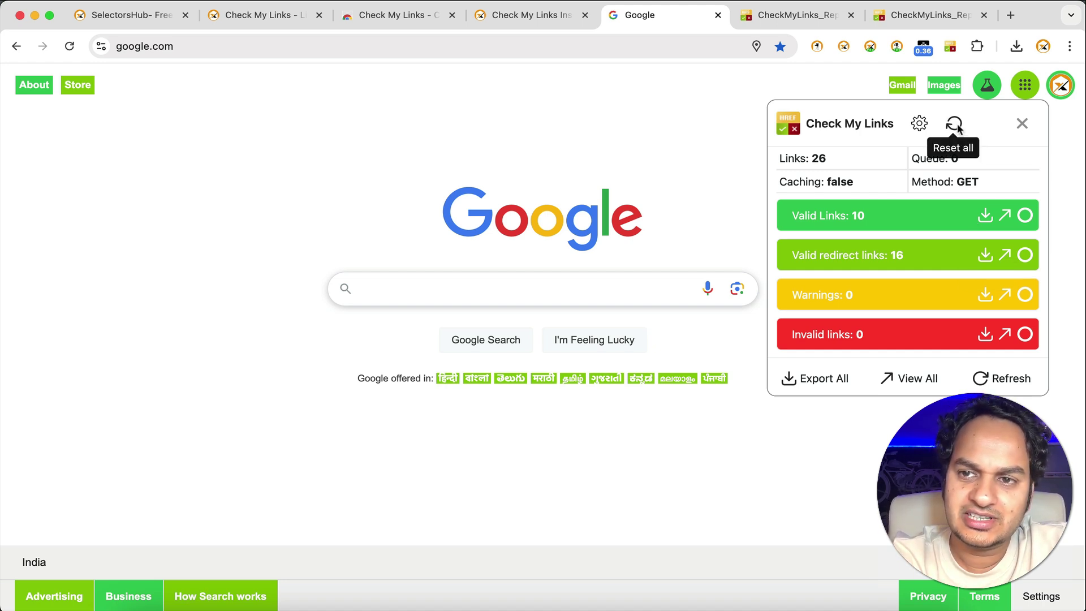
click(985, 380)
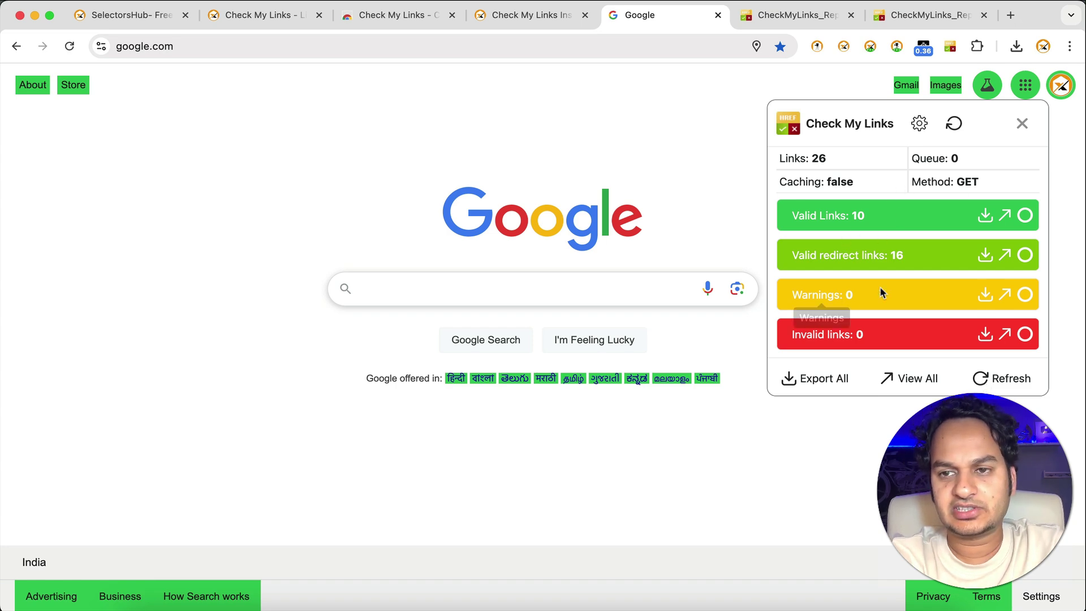
Step: Load selectorshub.com/xpath-practice-page in a new tab and scan its links
click(1011, 15)
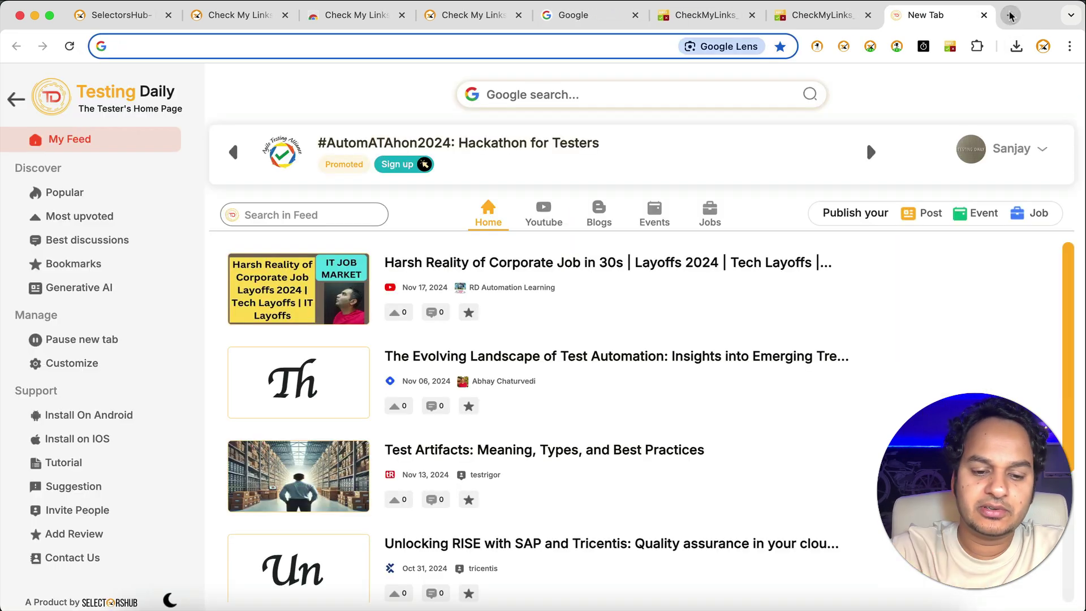
text(selectorshub.com/xp)
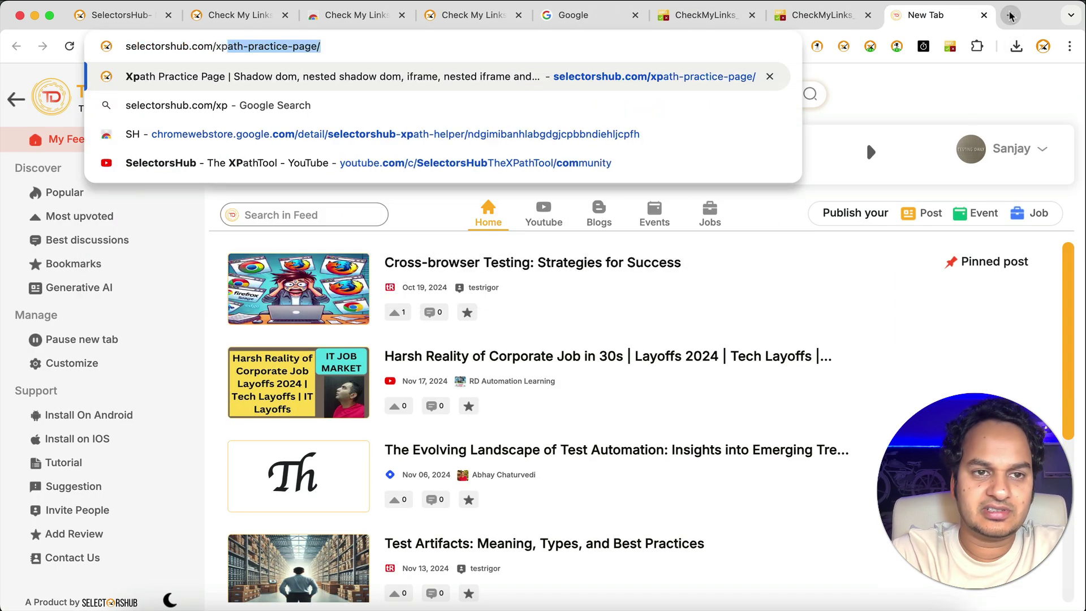
key(Return)
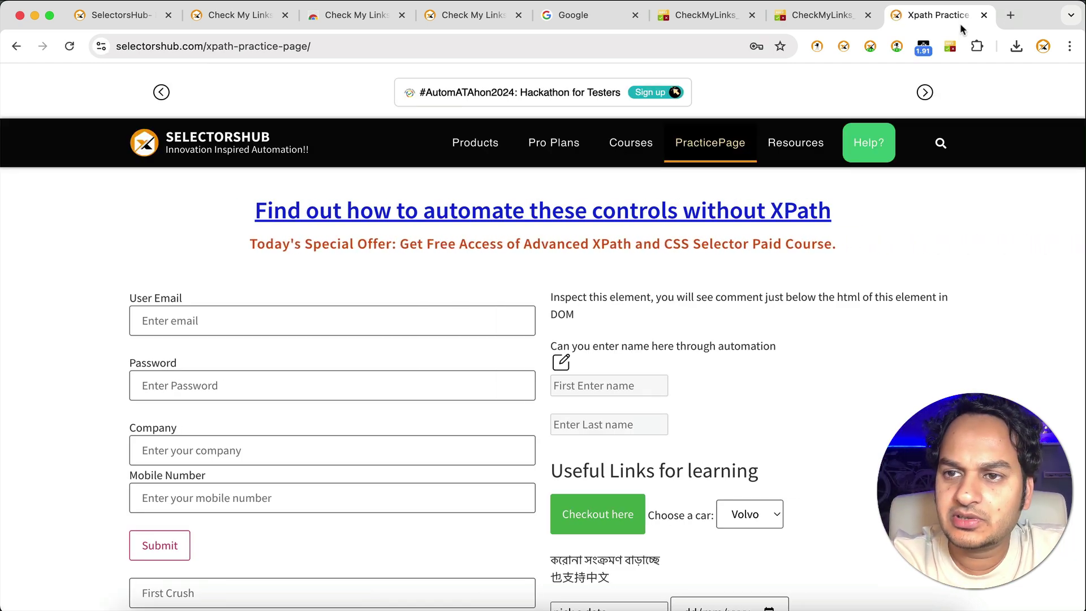
click(953, 48)
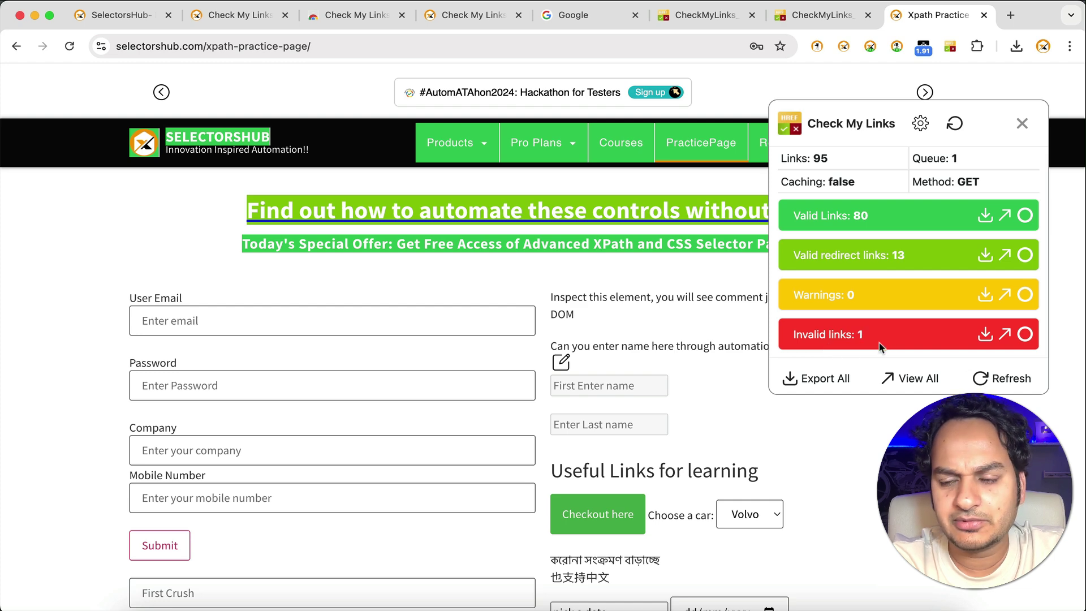
Step: List the single invalid link, selectorhub.com, and recheck it; status stays 0
click(1006, 336)
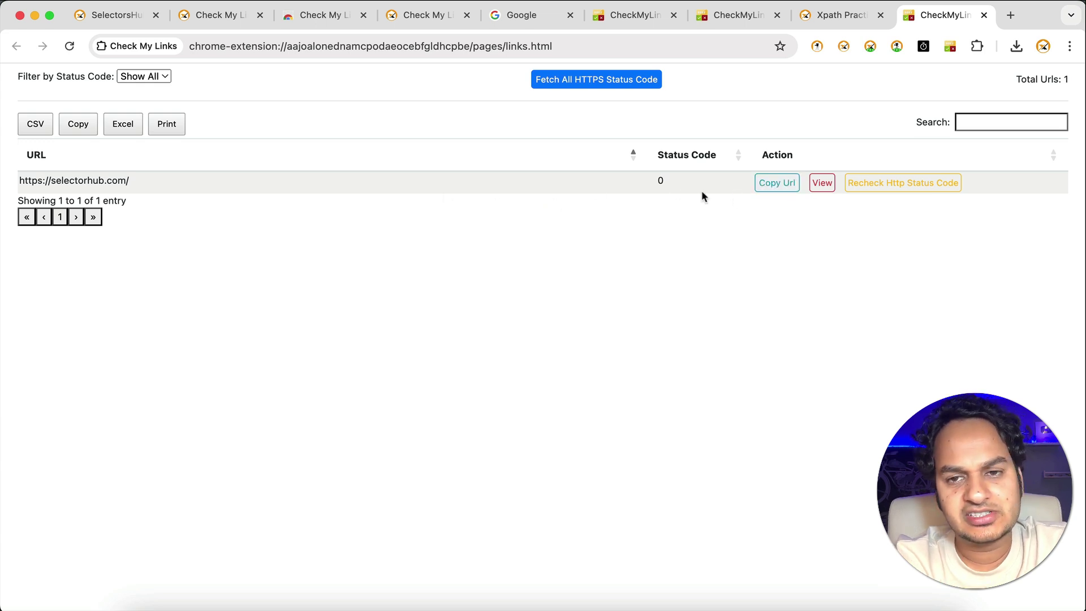
click(891, 187)
click(889, 190)
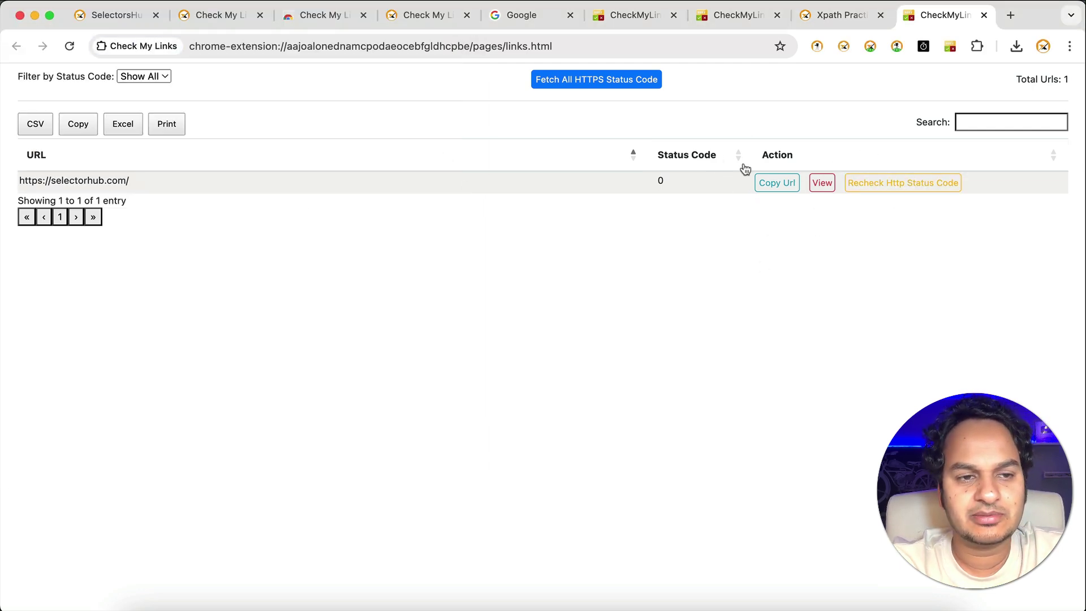
Step: Scan myntra.com (608 links, 426 invalid) and list the 426 invalid URLs with status 403
click(1011, 15)
text(myntra.com)
key(Return)
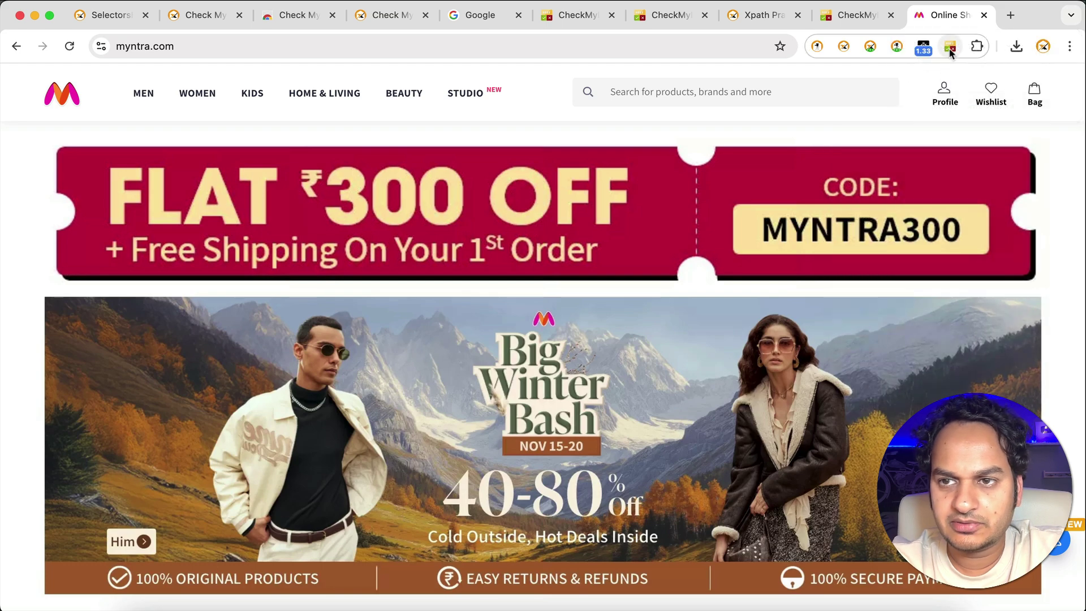
click(950, 48)
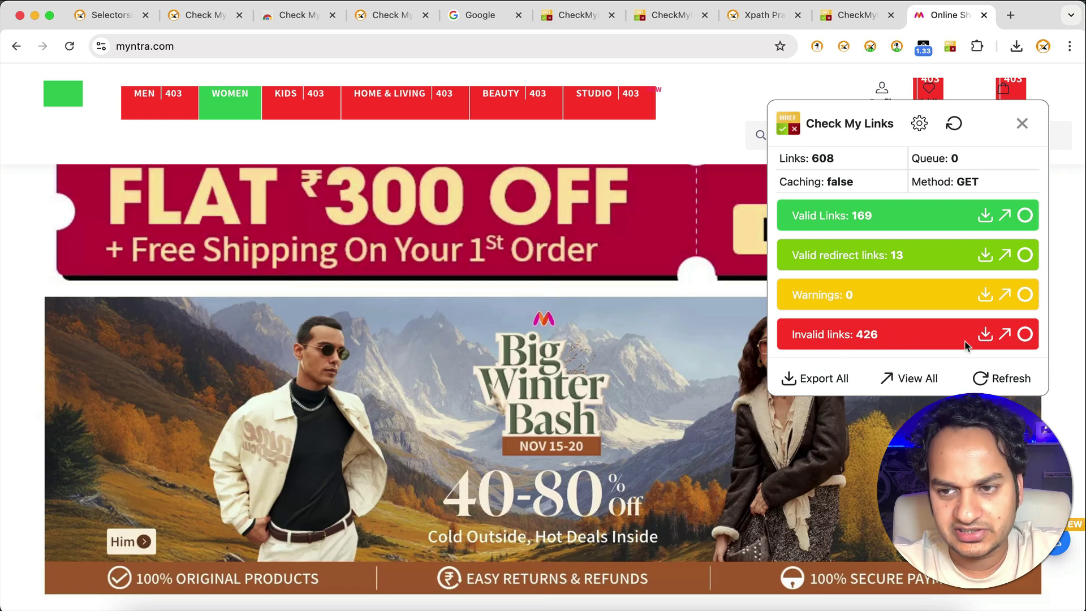
click(1010, 334)
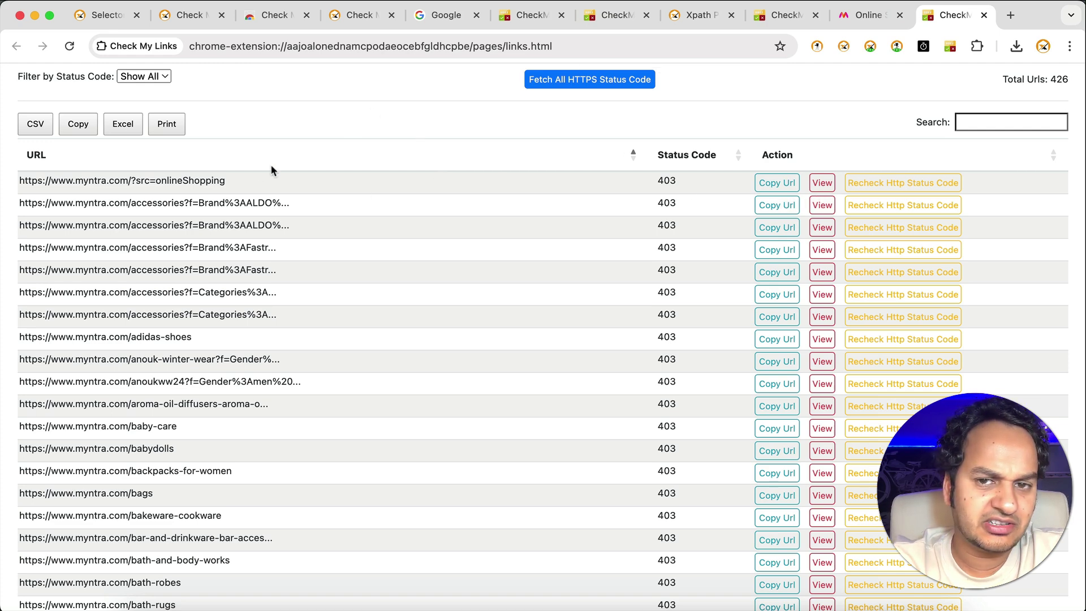
Step: Recheck the first two Myntra links, then start the automated status fetch of invalid URLs
click(889, 184)
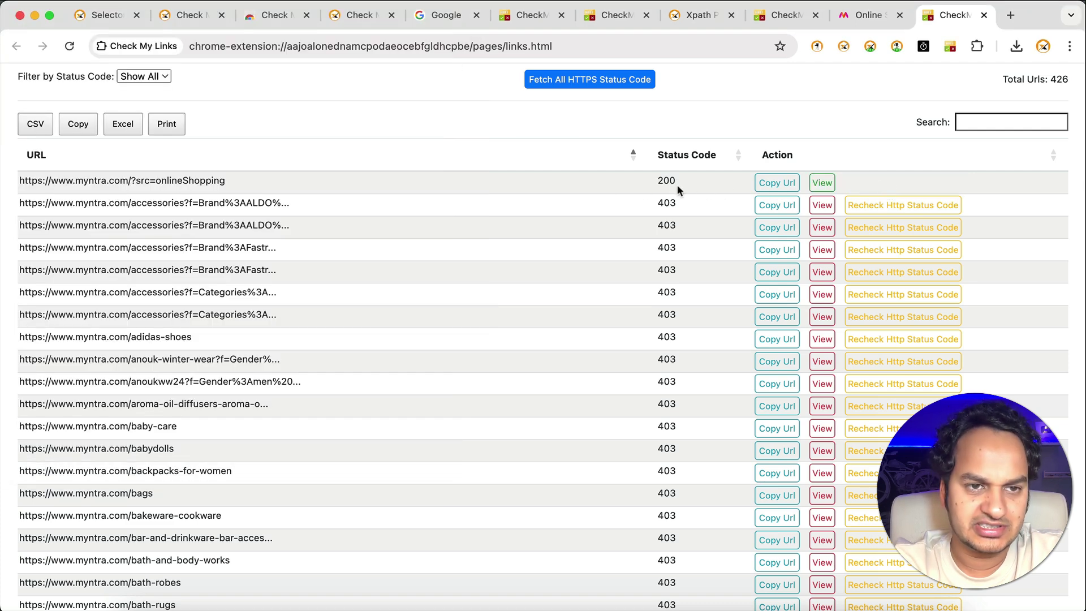
click(885, 204)
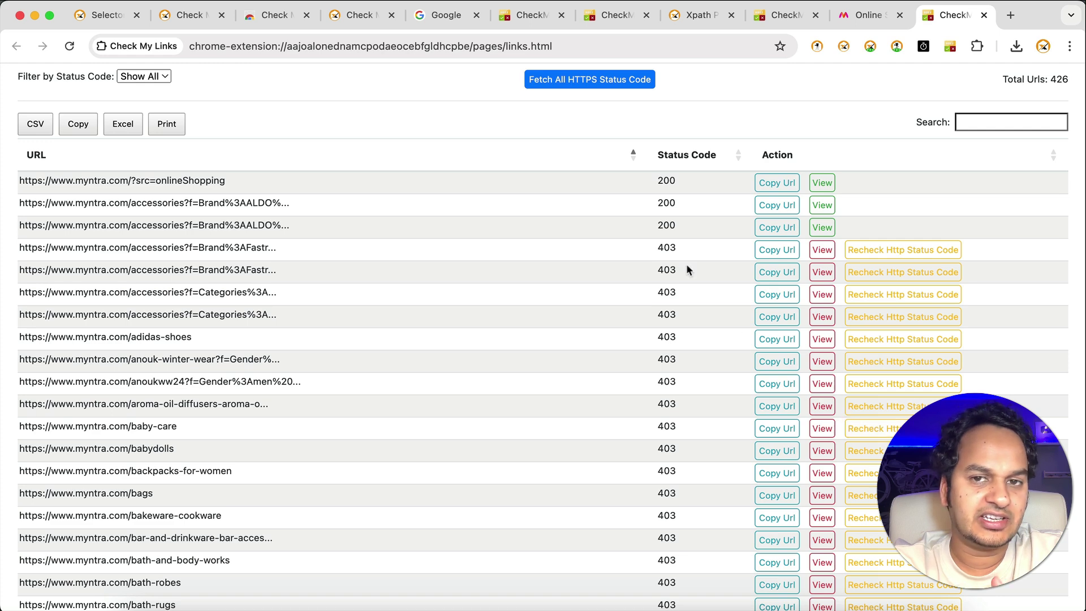
click(576, 82)
click(405, 196)
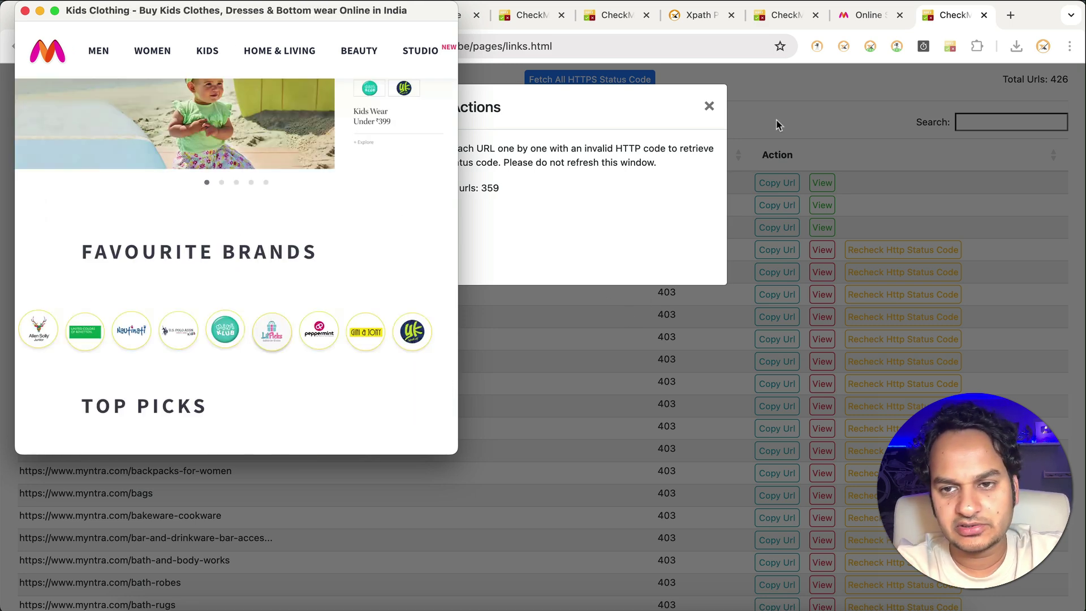
Step: Close the recheck's popup windows, stop the fetch after 8 URLs, and close Automation Actions
click(24, 11)
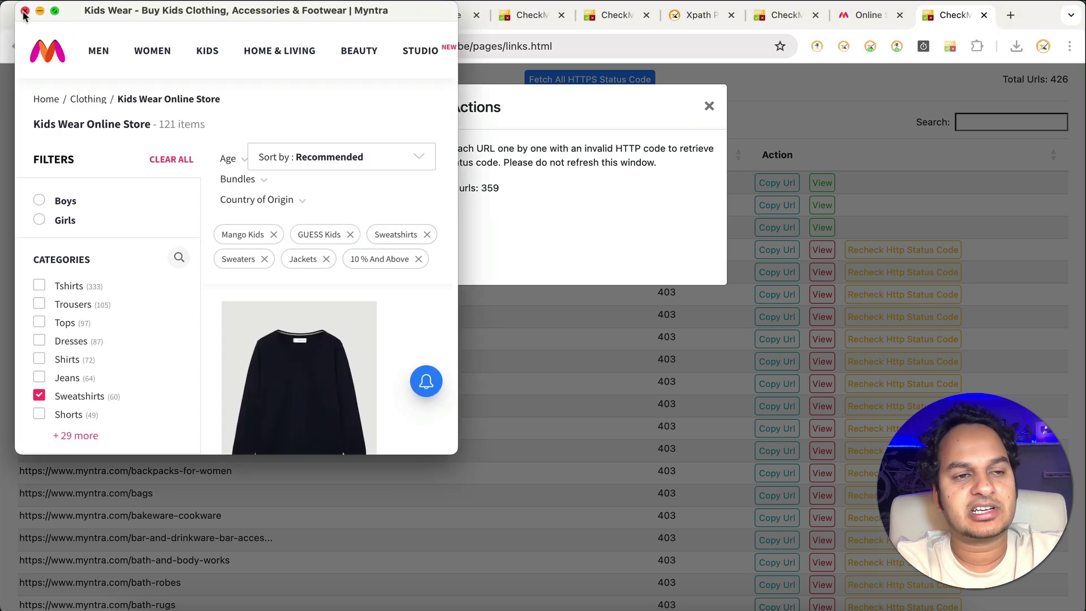
click(25, 11)
click(403, 266)
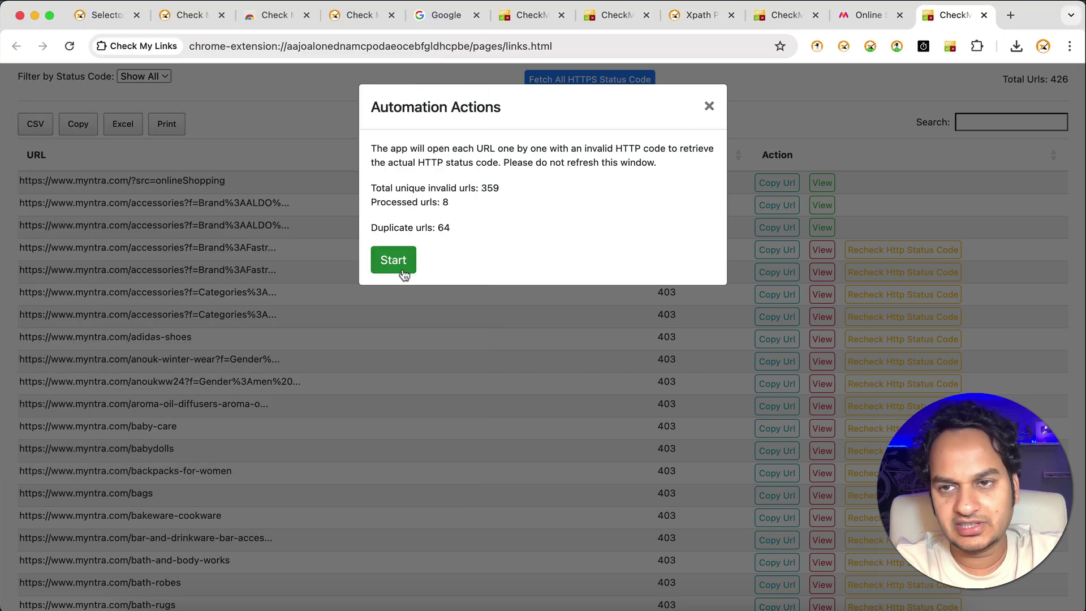
click(710, 106)
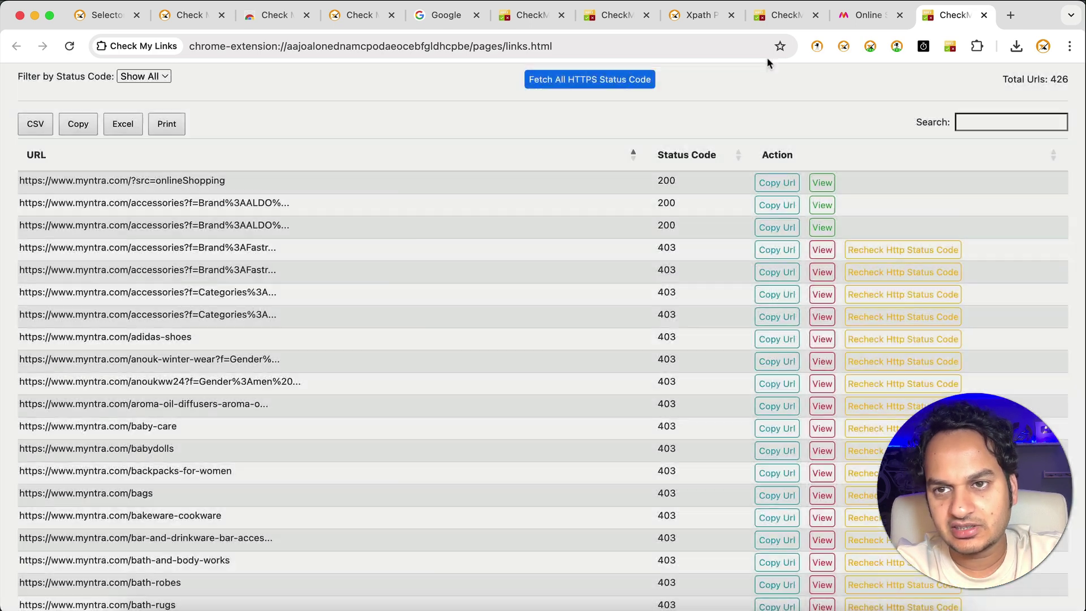
Step: Clear results on the Myntra and practice tabs, then rescan the practice page (97 links, 1 invalid)
click(879, 17)
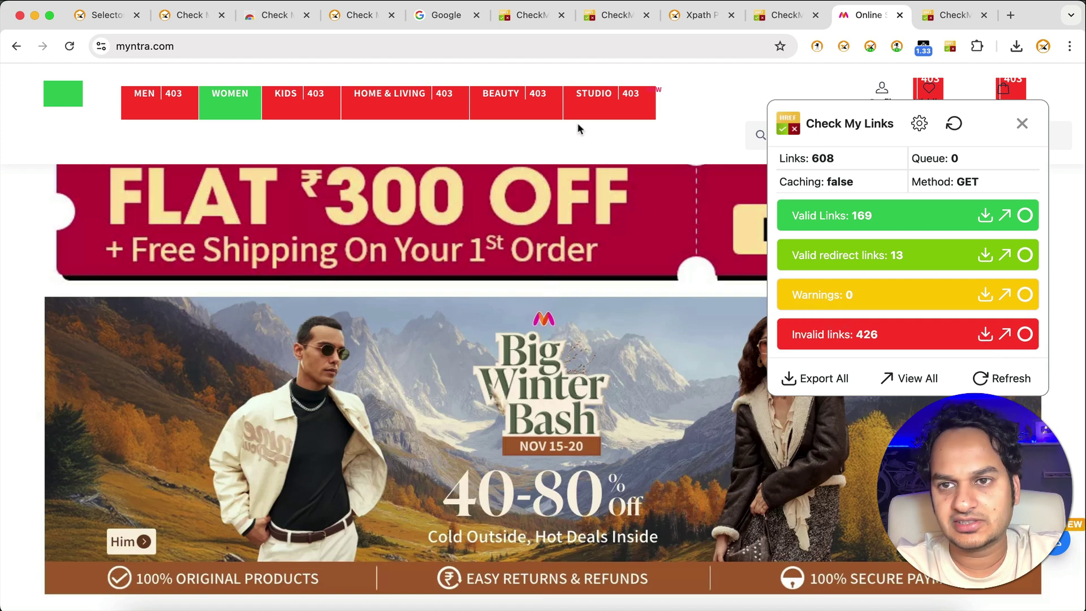
click(1023, 123)
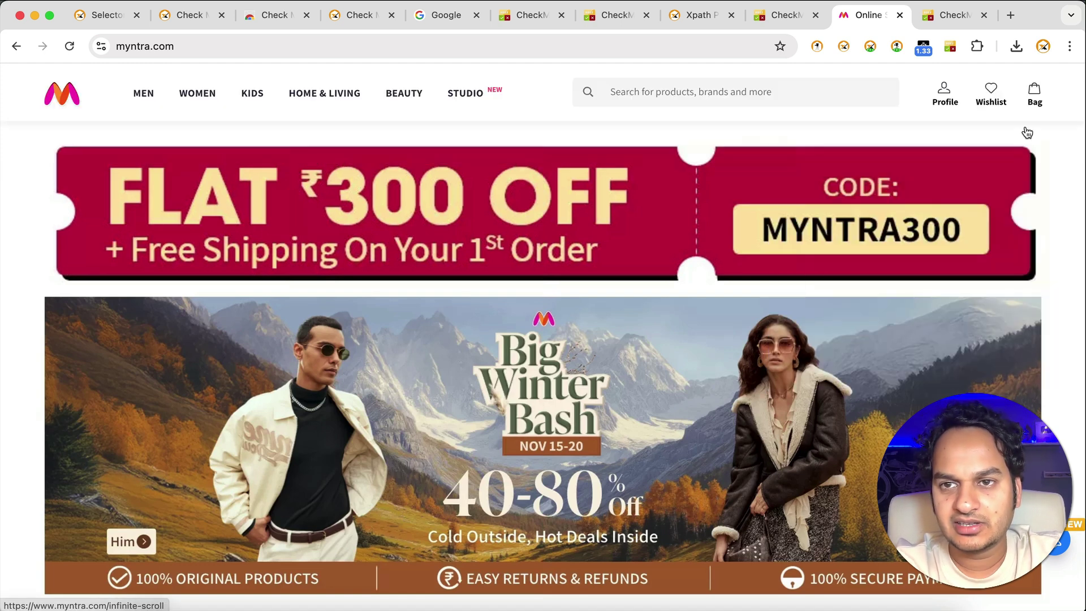
click(691, 17)
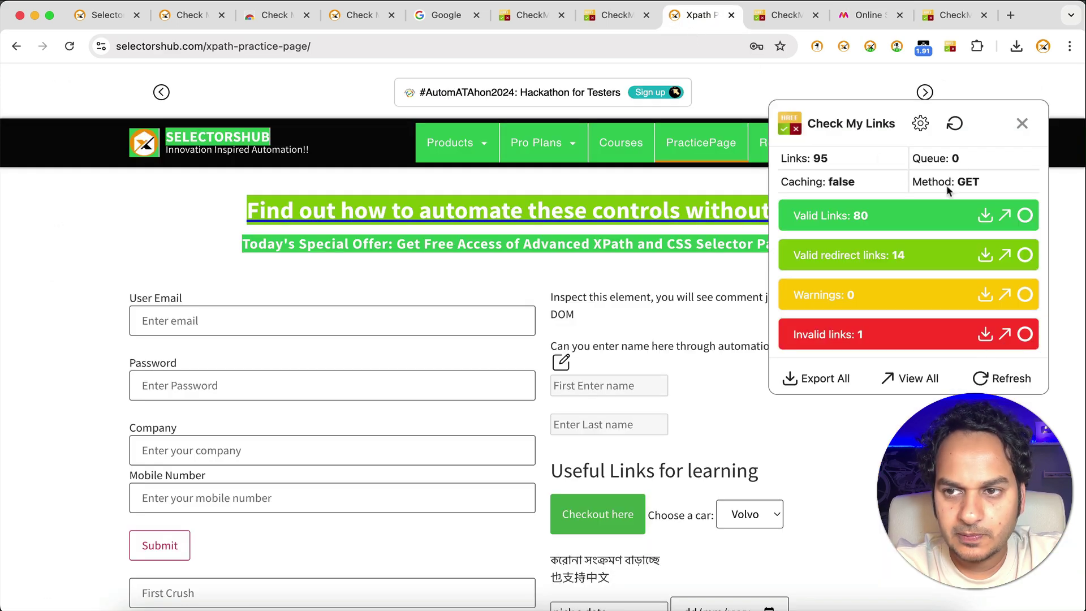
click(1024, 124)
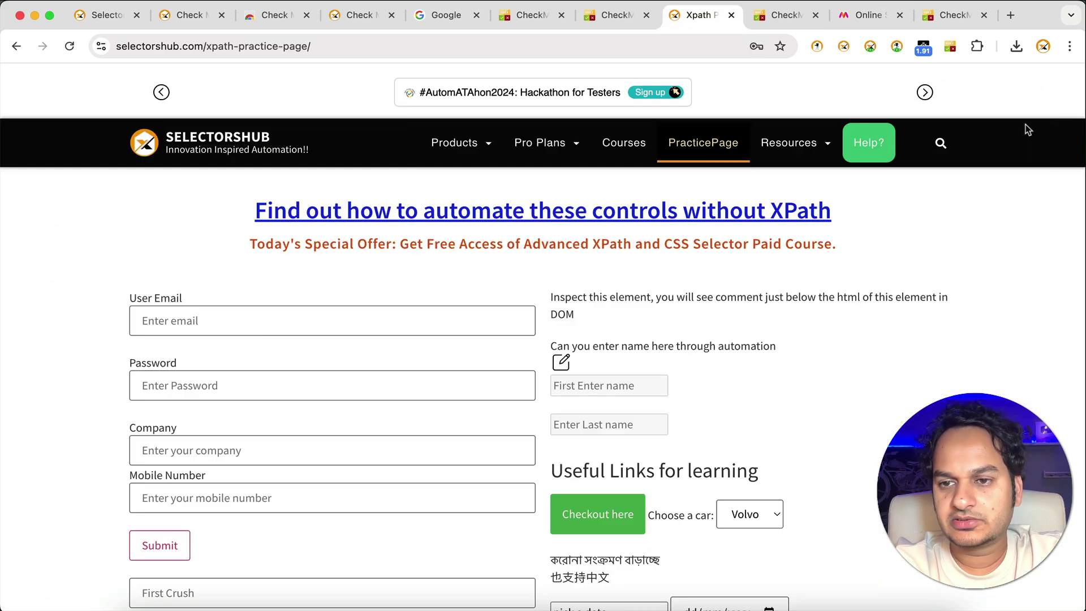
click(950, 47)
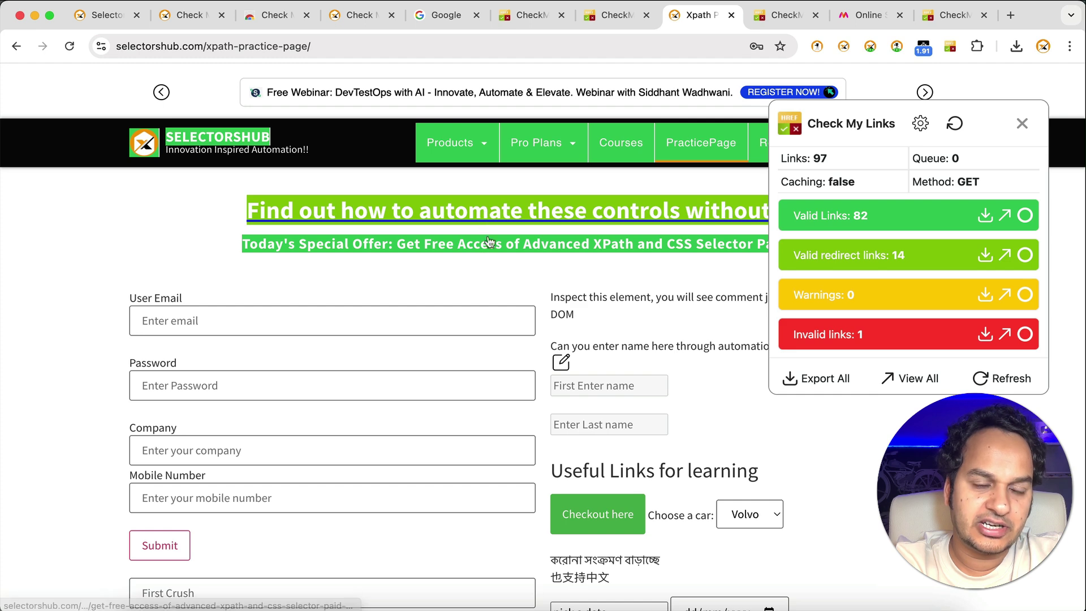
Step: Change the valid redirect highlight colour to brown and rescan the XPath practice page
click(1026, 256)
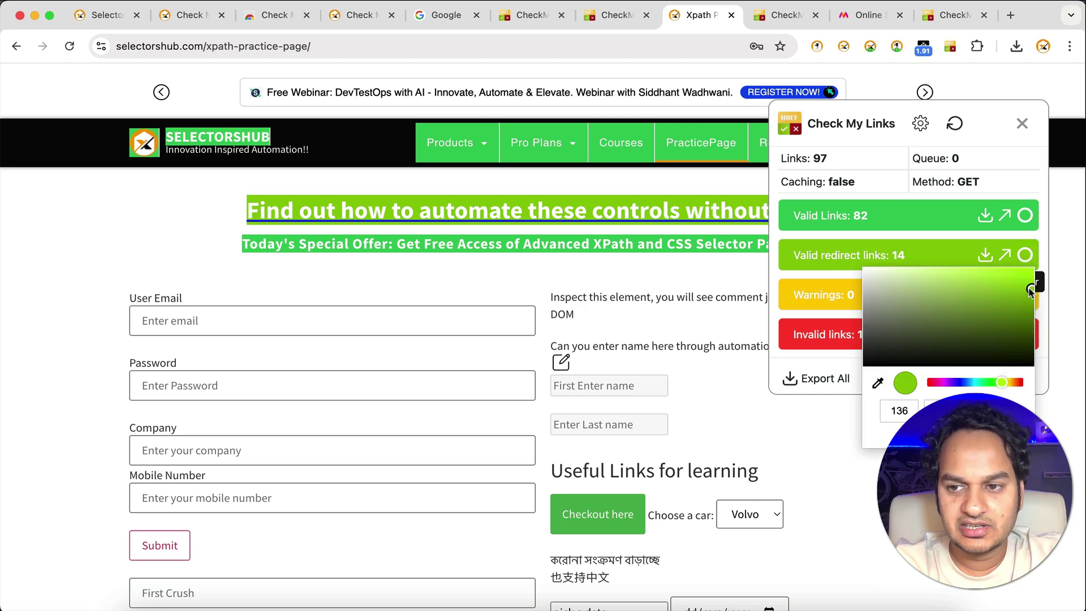
mouse_move(1029, 290)
mouse_down()
mouse_move(982, 303)
mouse_move(979, 340)
mouse_move(1012, 326)
mouse_move(982, 296)
mouse_move(992, 332)
mouse_move(993, 311)
mouse_up()
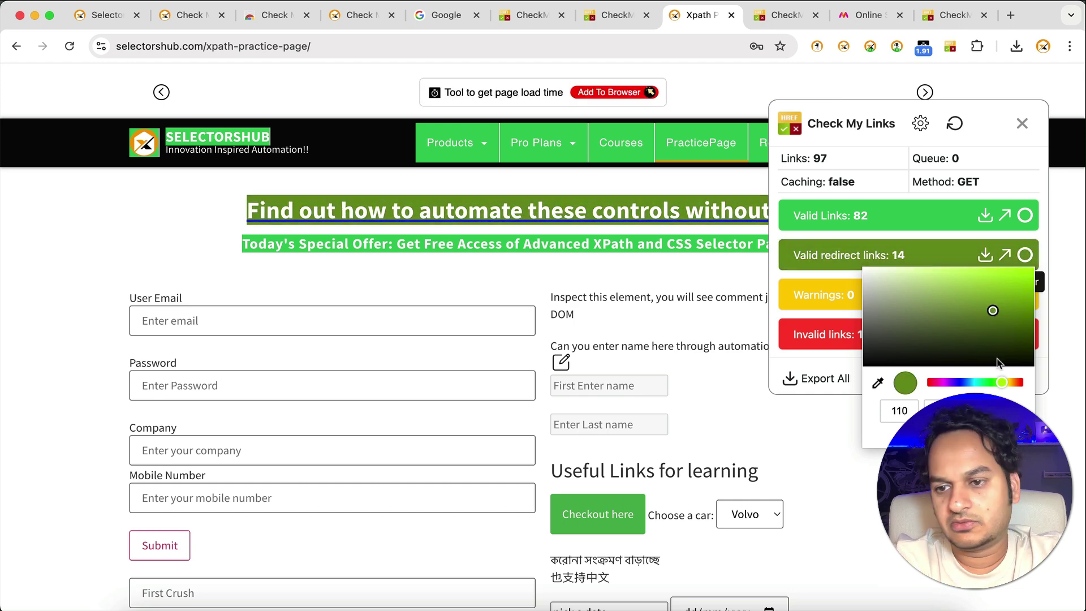
drag(1006, 382, 1014, 383)
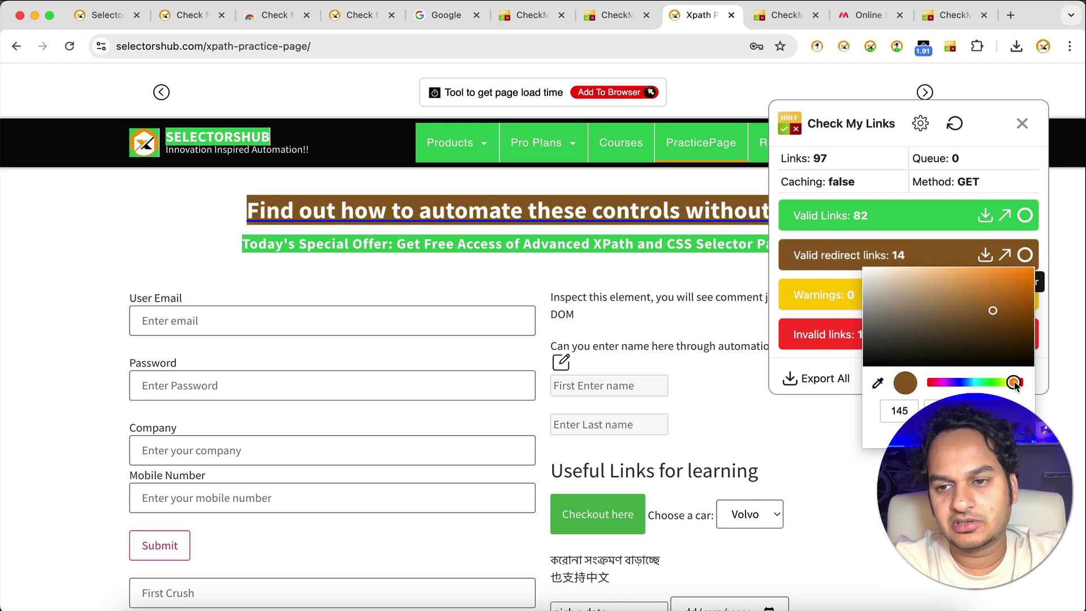
click(1066, 242)
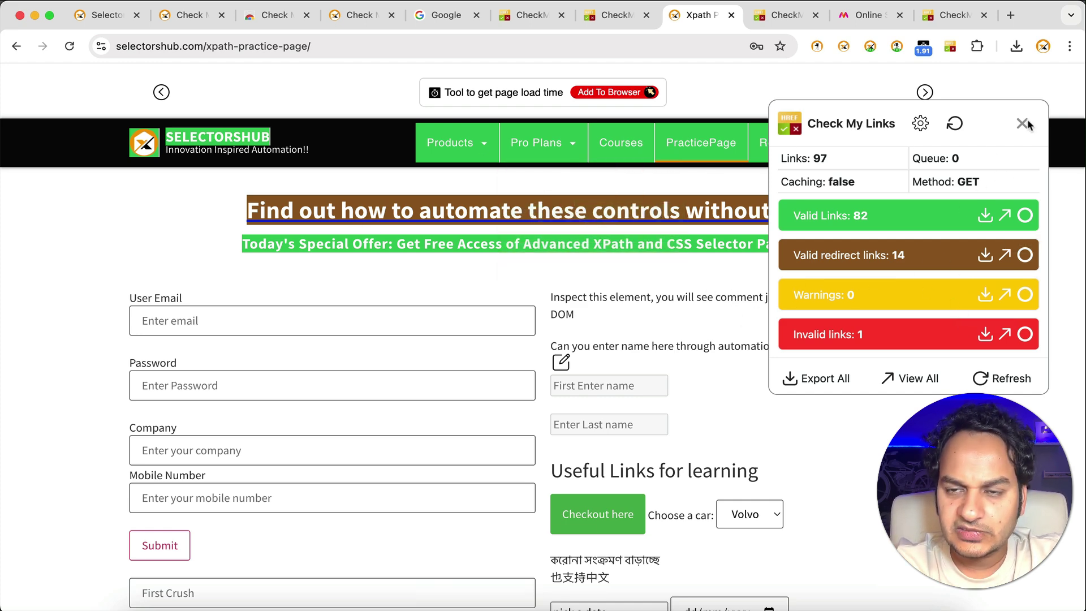
click(1027, 124)
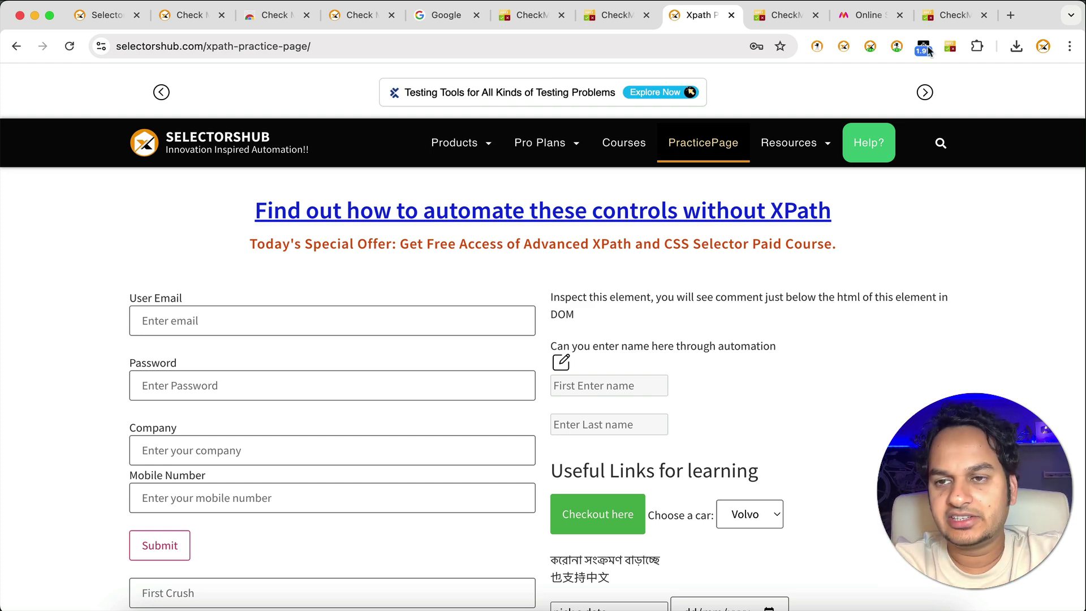
click(950, 47)
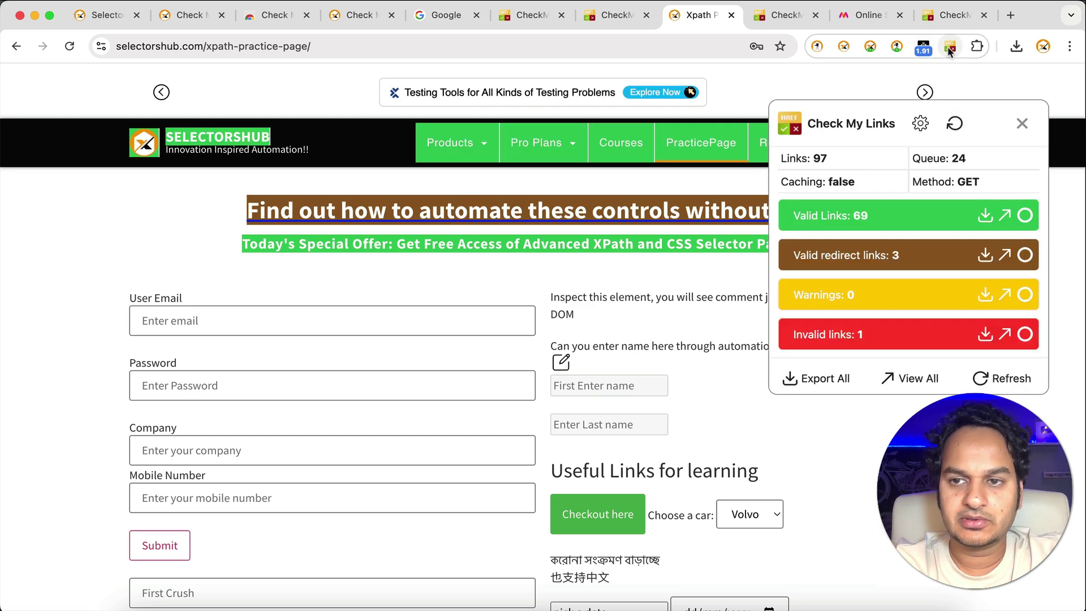
Step: Export all link results as CheckMyLinks_Report (4).csv and open it in LibreOffice from Finder
click(826, 380)
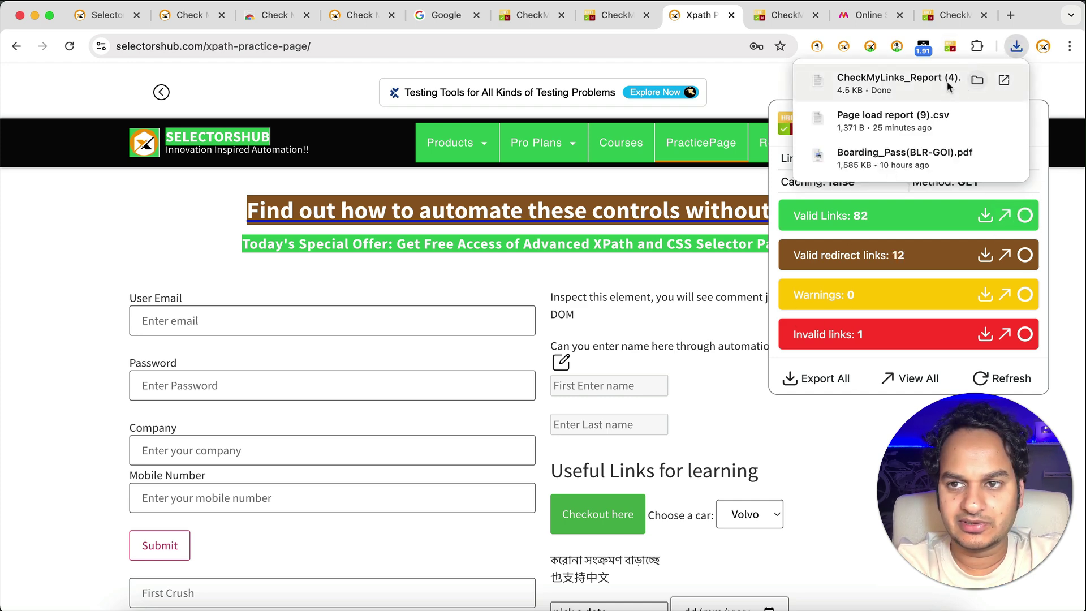
click(975, 82)
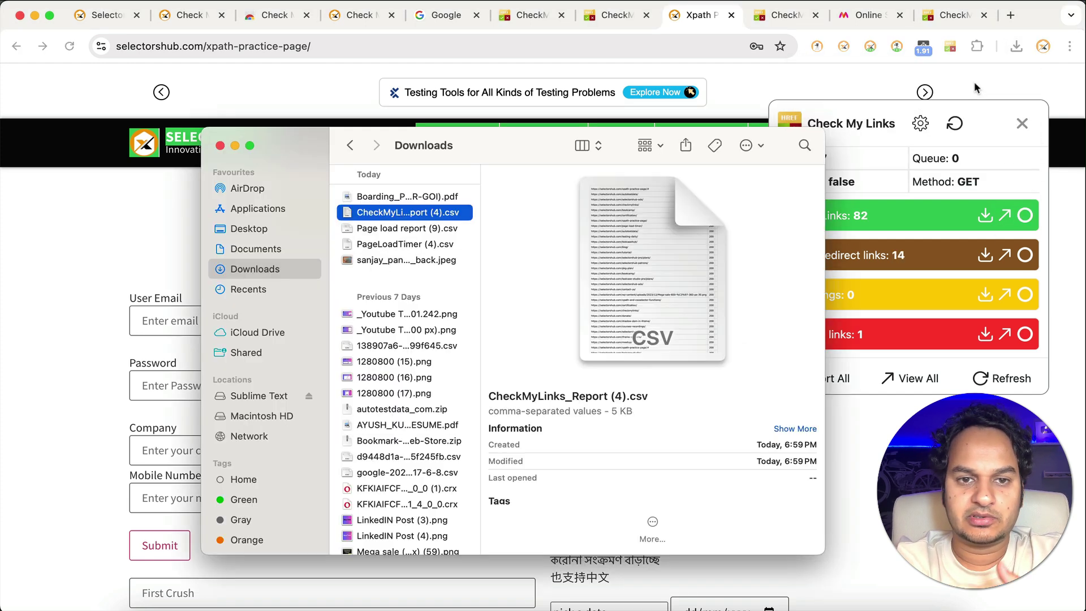
right_click(434, 218)
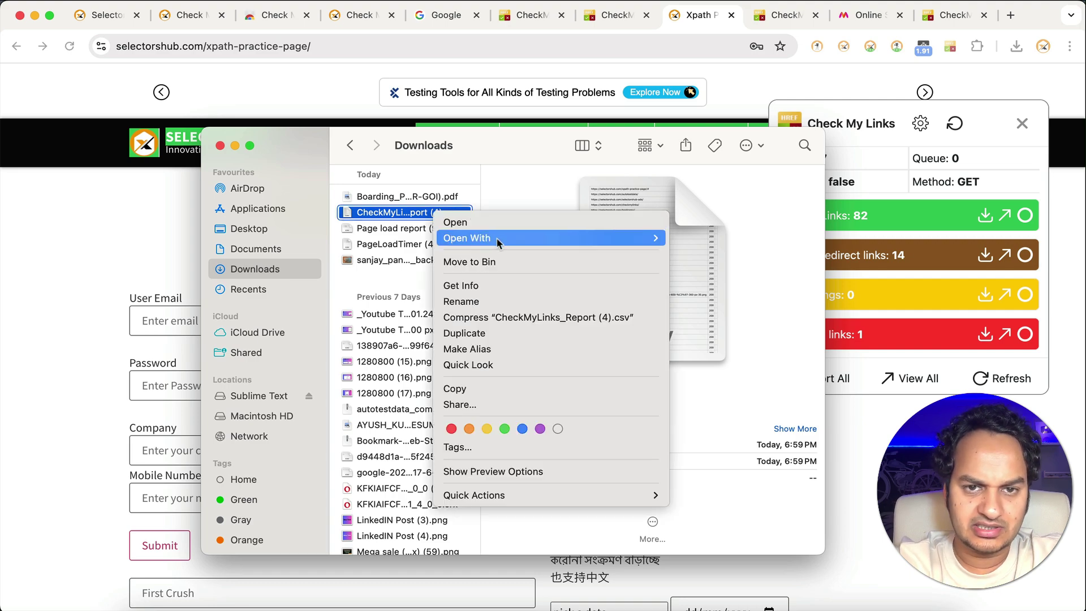
mouse_move(593, 240)
click(717, 195)
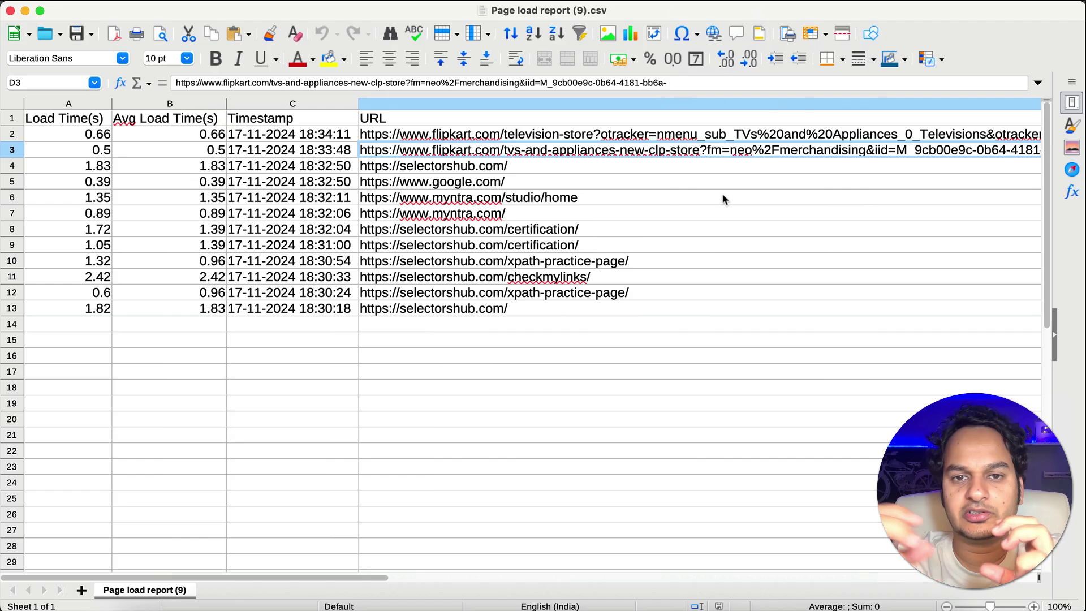
Step: Accept the Text Import settings to view the report in Calc, then return to Chrome
click(689, 512)
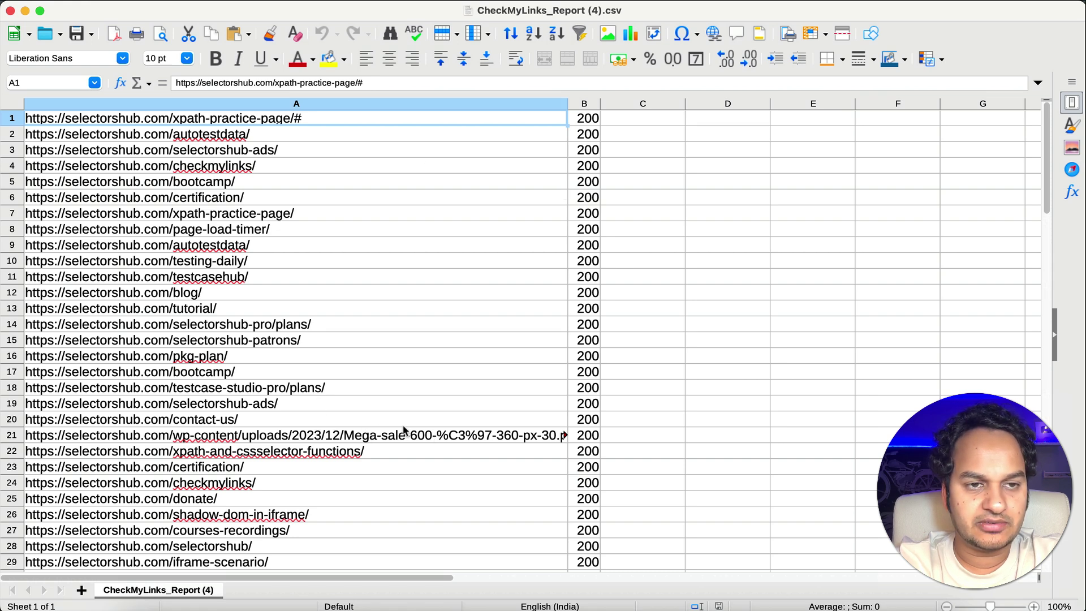
click(383, 607)
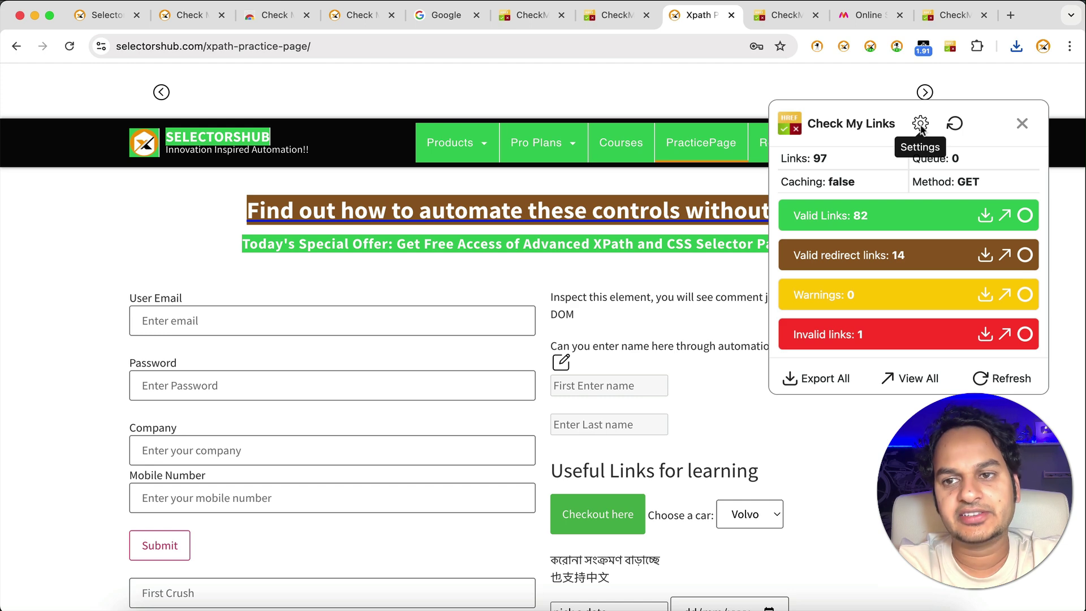
Step: Open the extension's Options page and review excluded domains, GET request method and AutoCheck off
click(922, 126)
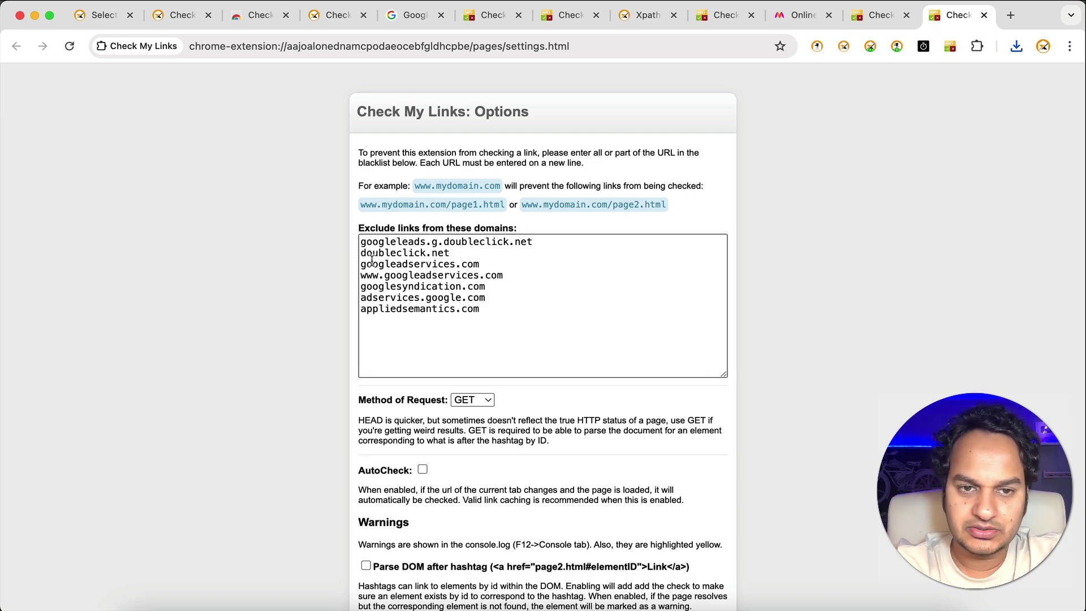
scroll(396, 364, down, 4)
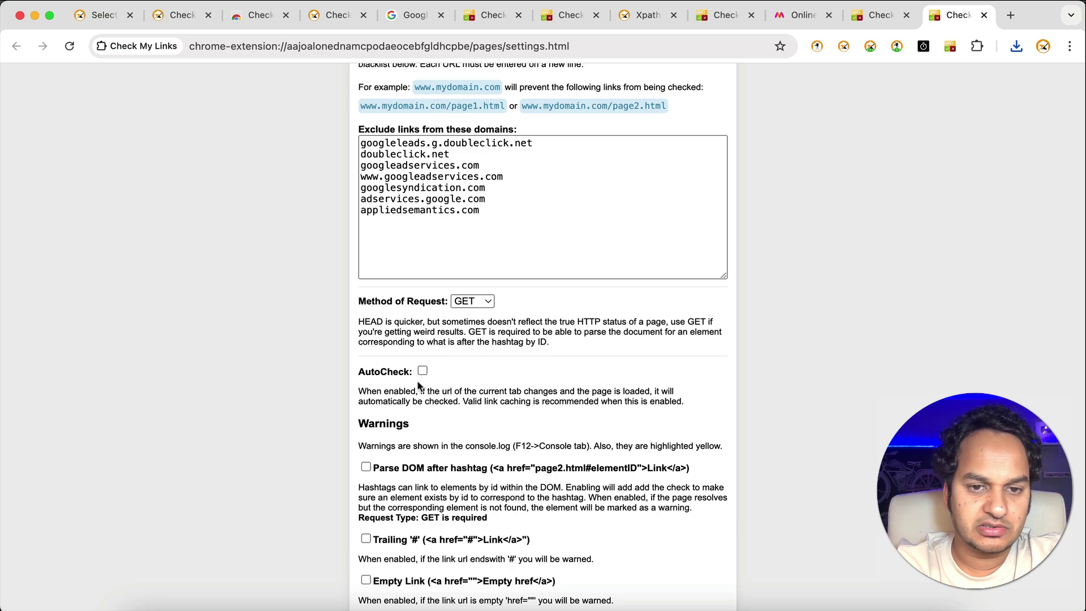
scroll(419, 446, down, 3)
scroll(441, 519, up, 1)
scroll(441, 519, down, 4)
scroll(439, 513, down, 3)
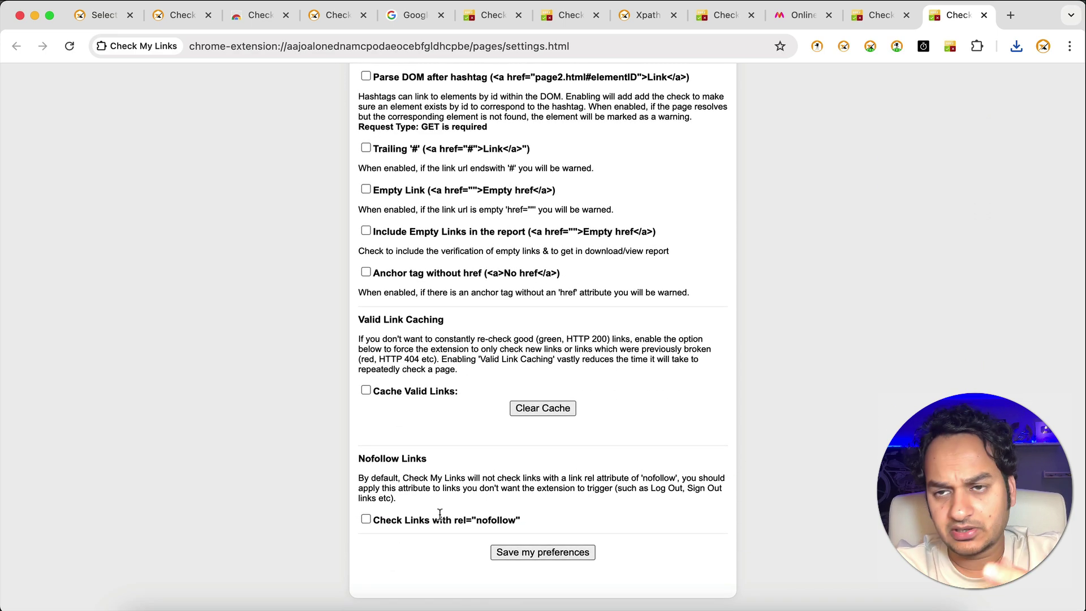
scroll(440, 514, up, 15)
scroll(440, 513, down, 1)
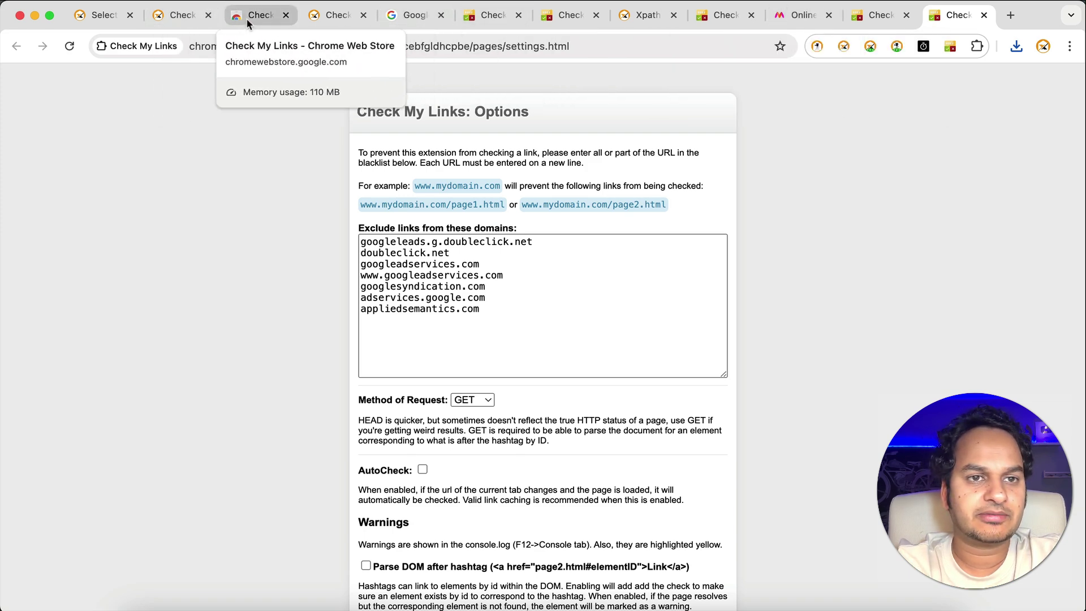
Step: Visit the Check My Links product page tab, then come back to the Options tab
click(174, 16)
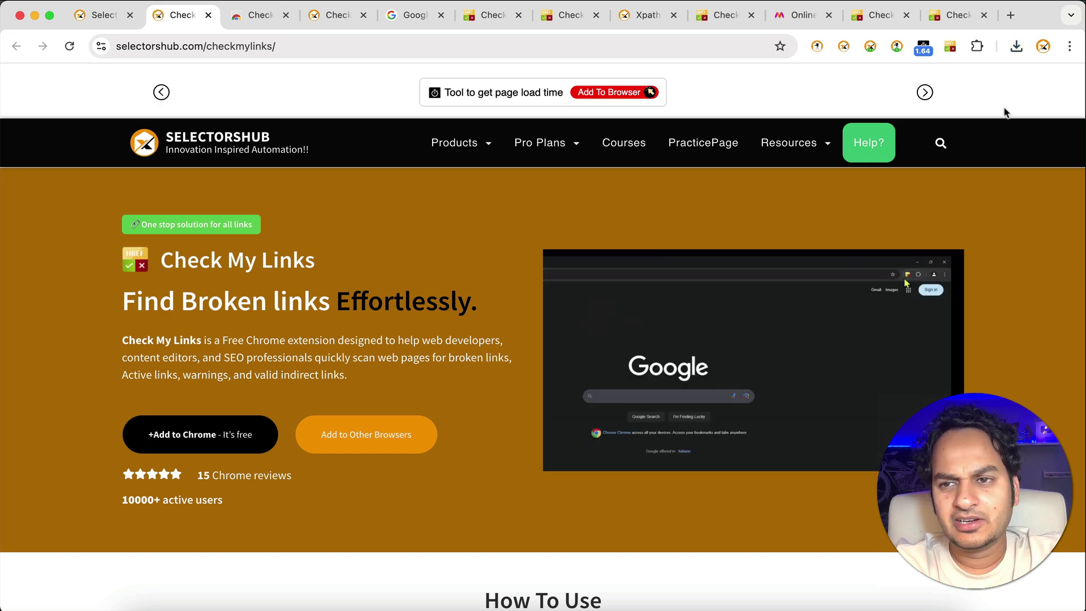
click(954, 16)
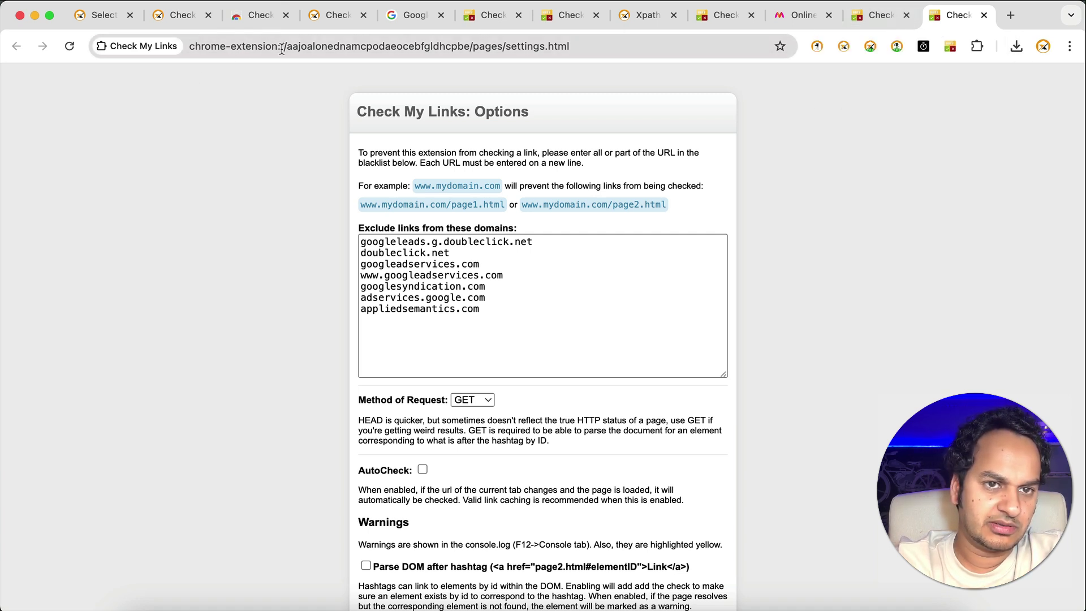
click(951, 50)
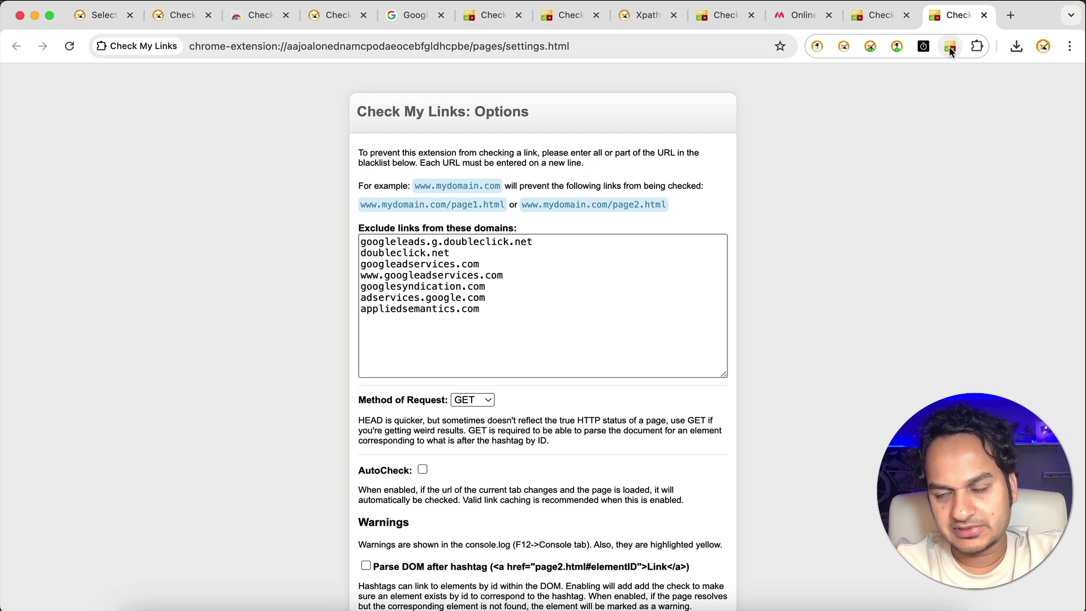
Step: Scan google.com in a new tab (24 links: 9 valid, 15 redirects) and close the report
click(1011, 16)
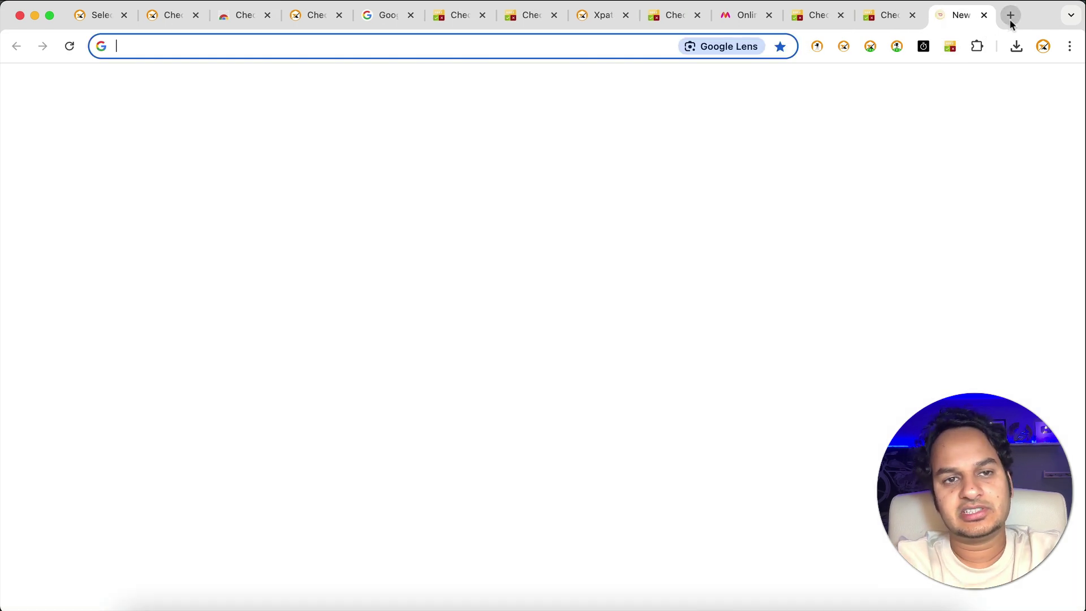
text(go)
key(Return)
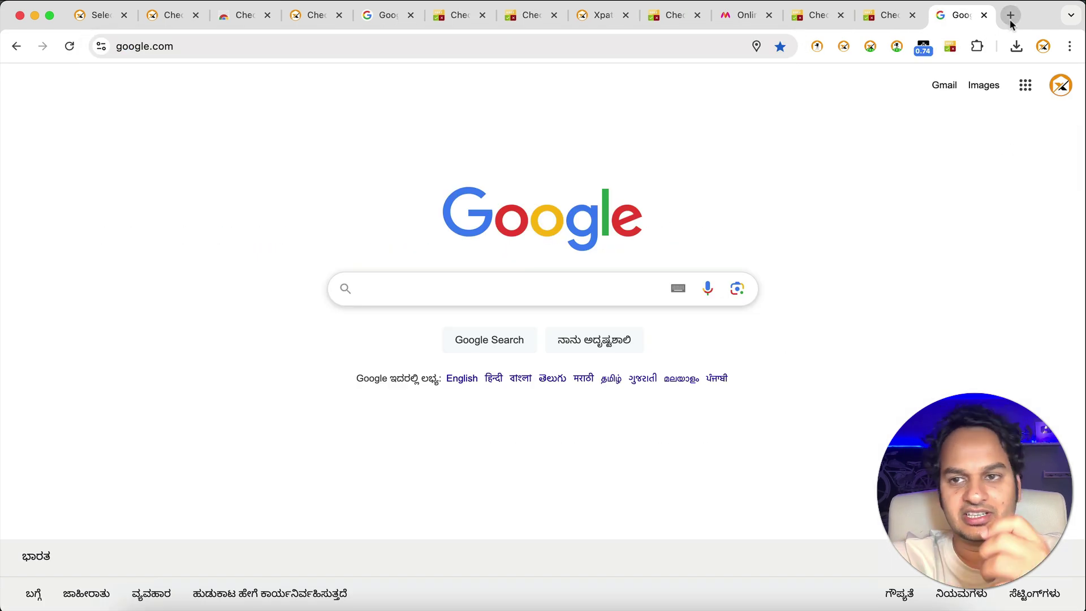
click(952, 49)
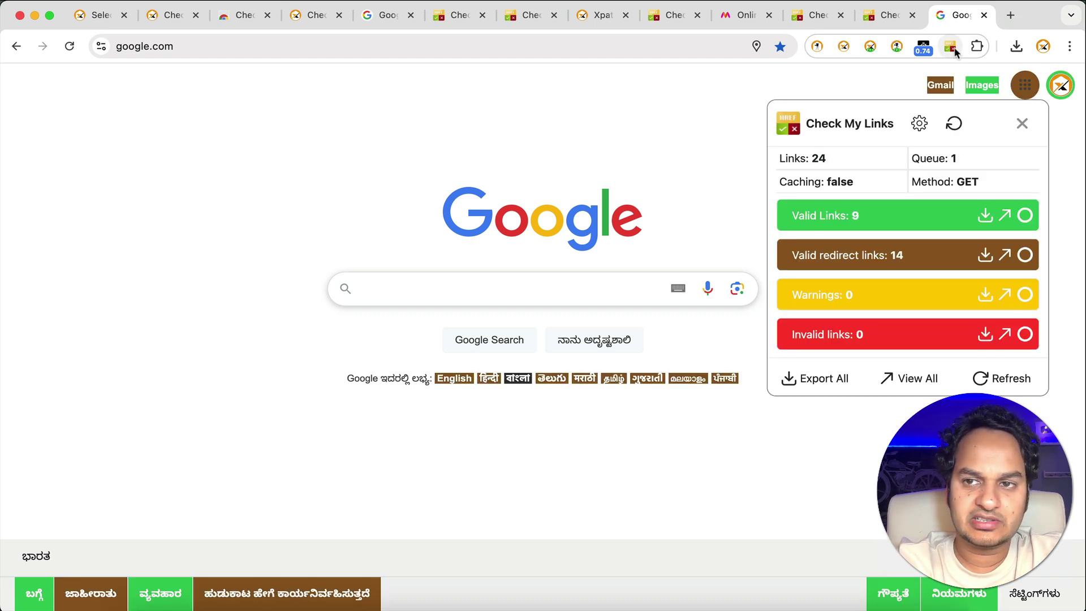
click(1023, 126)
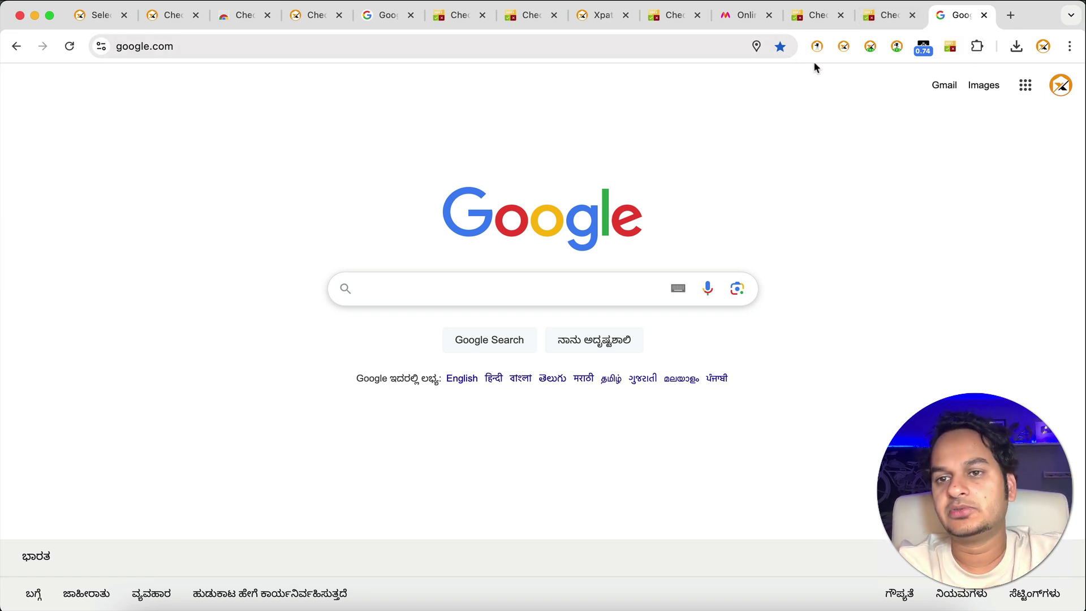
Step: Open the Check My Links extension details page via its toolbar icon's Manage extension option
right_click(950, 50)
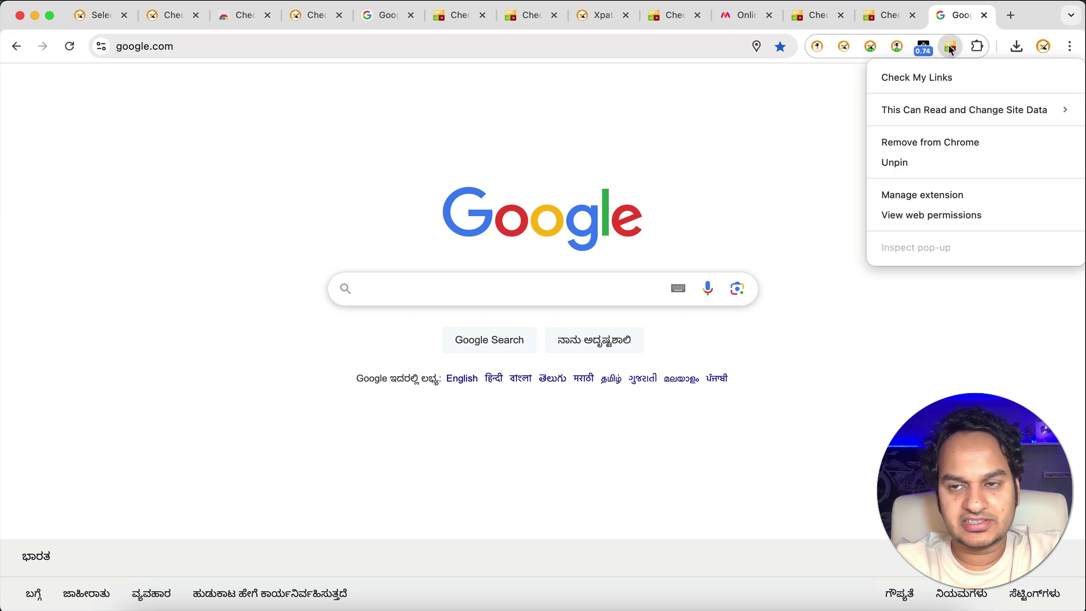
click(951, 47)
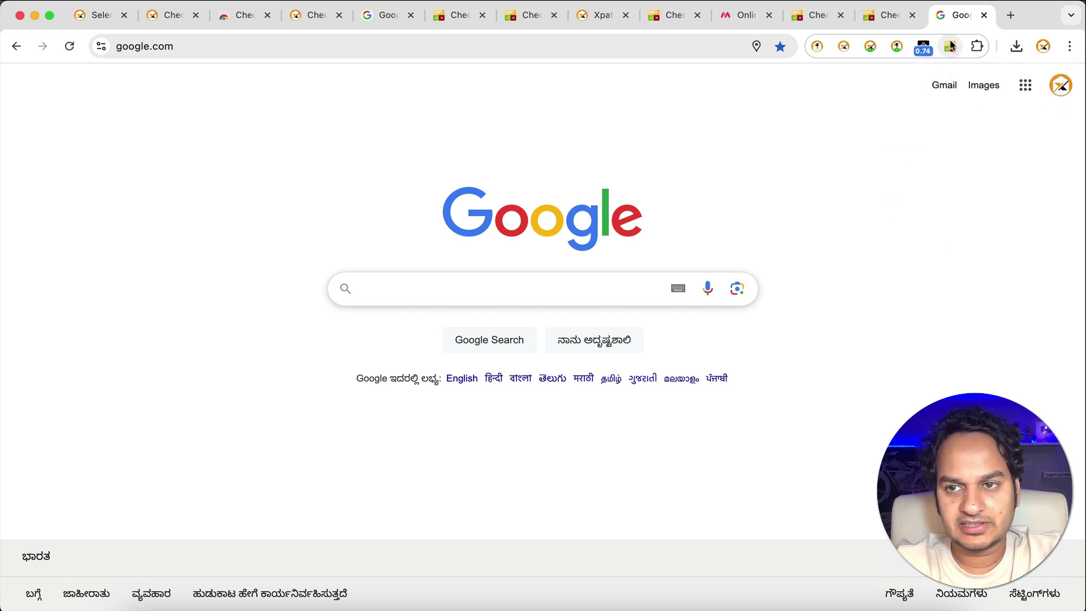
right_click(950, 47)
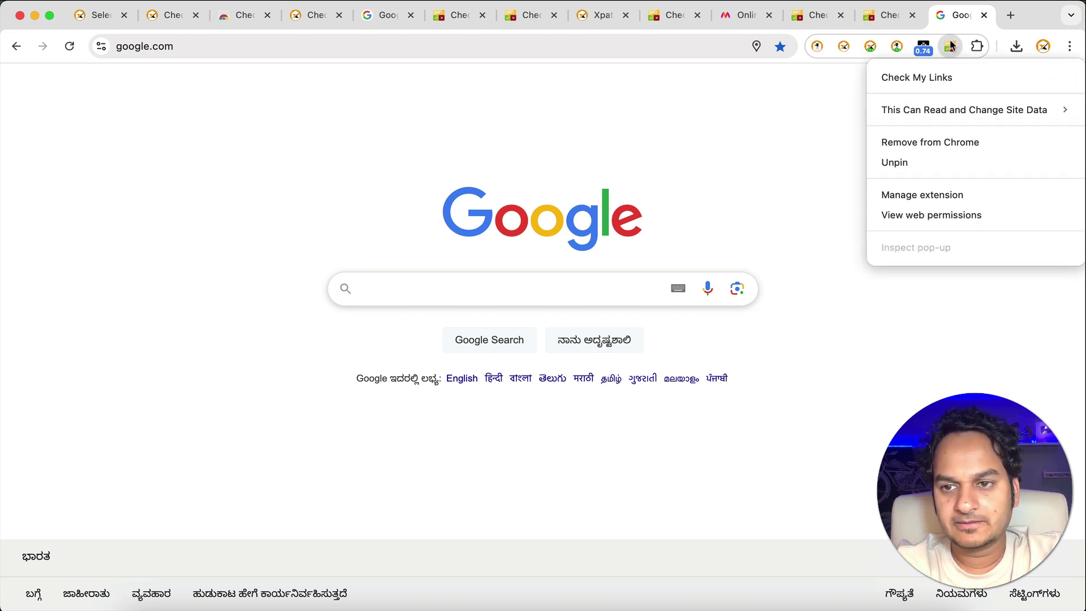
click(931, 195)
scroll(664, 296, down, 8)
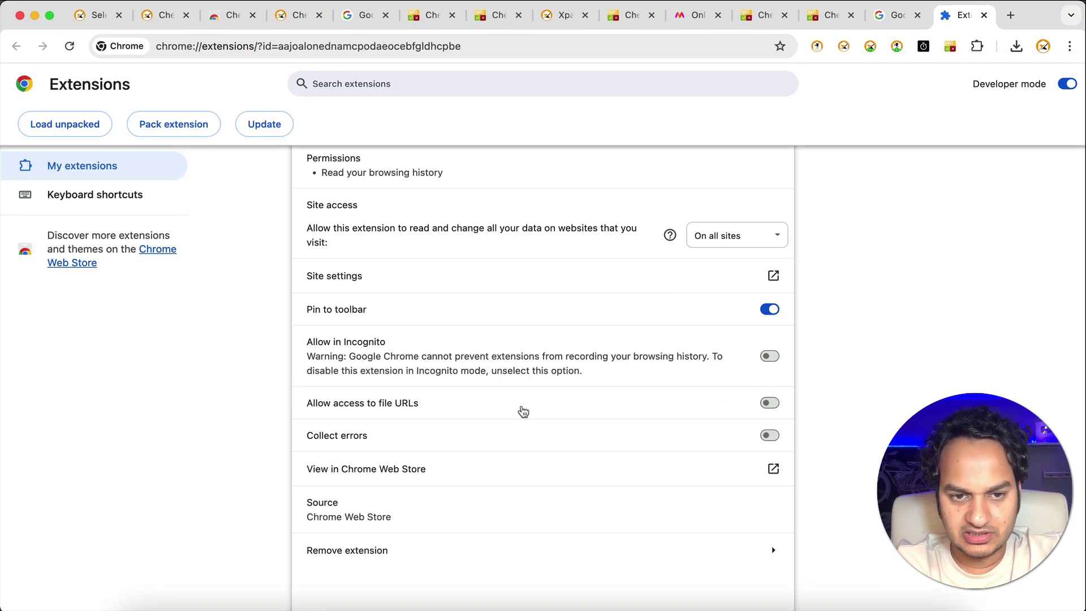
Step: Enable Allow access to file URLs and Allow in Incognito, then open an Incognito window
click(770, 404)
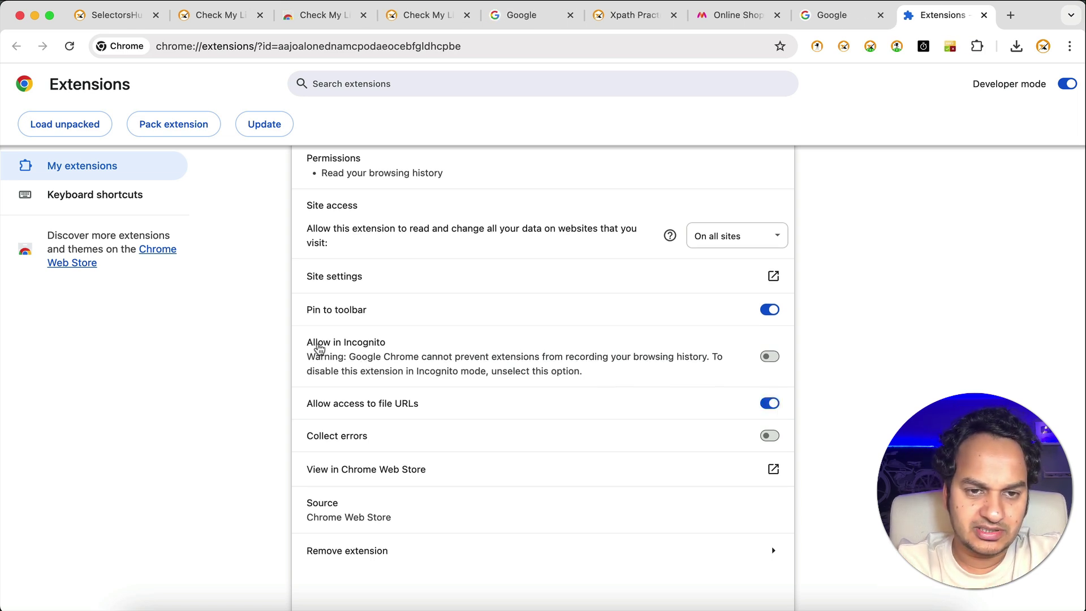
click(771, 358)
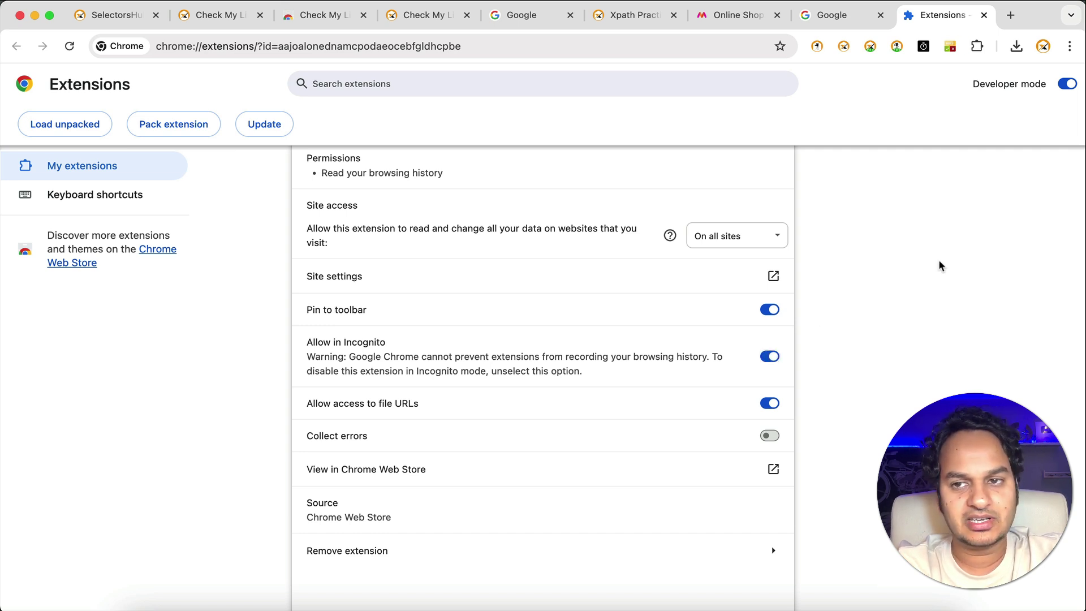
key(super+shift+n)
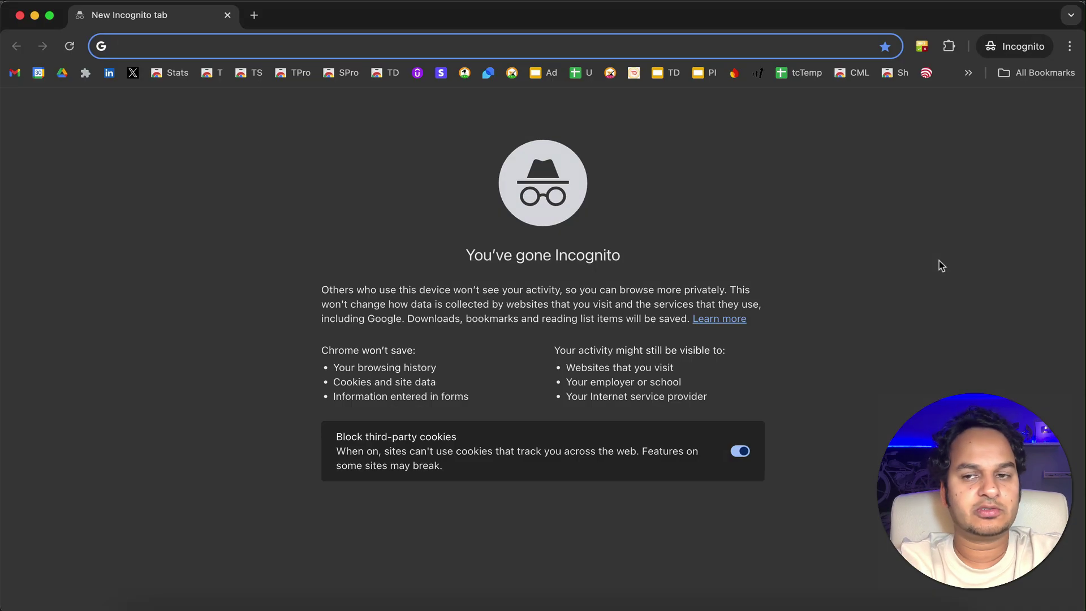
Step: Scan google.com in Incognito (25 links, 0 invalid), then return to the main window's Xpath Practice tab
text(goo)
key(Return)
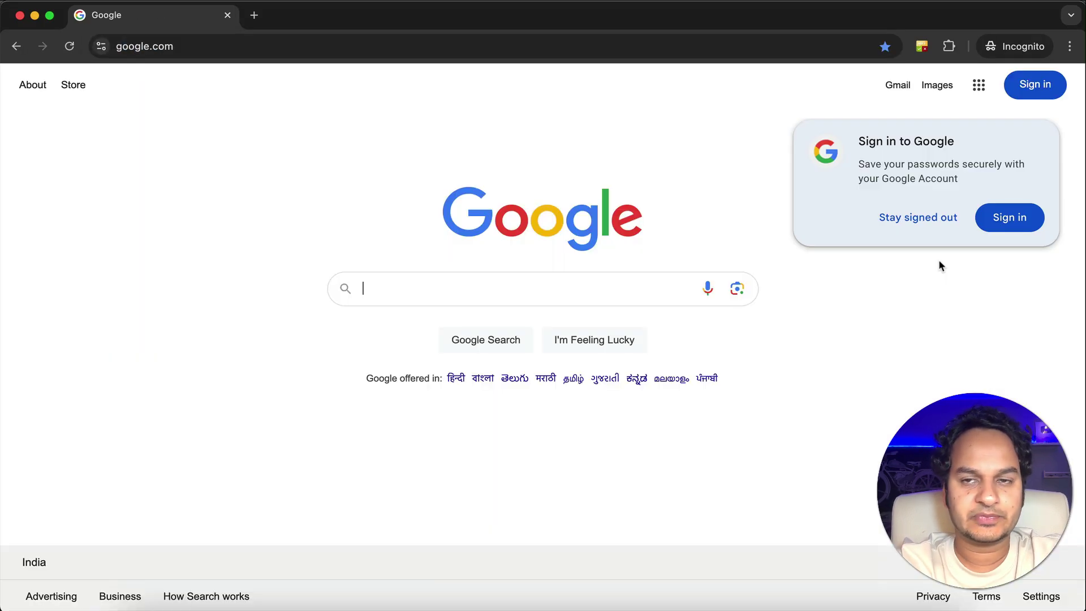
click(923, 47)
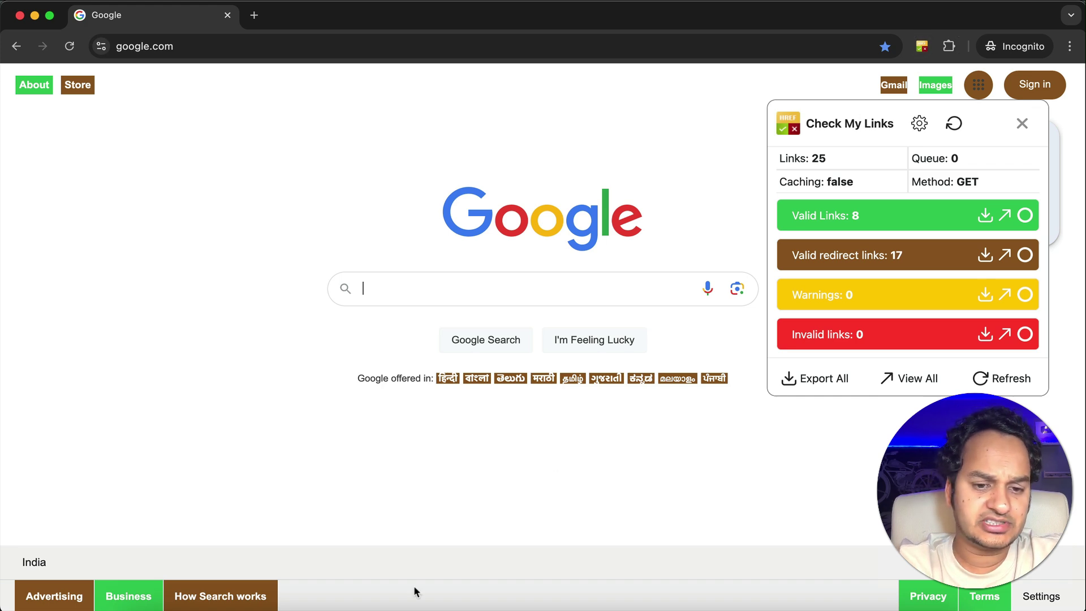
click(372, 608)
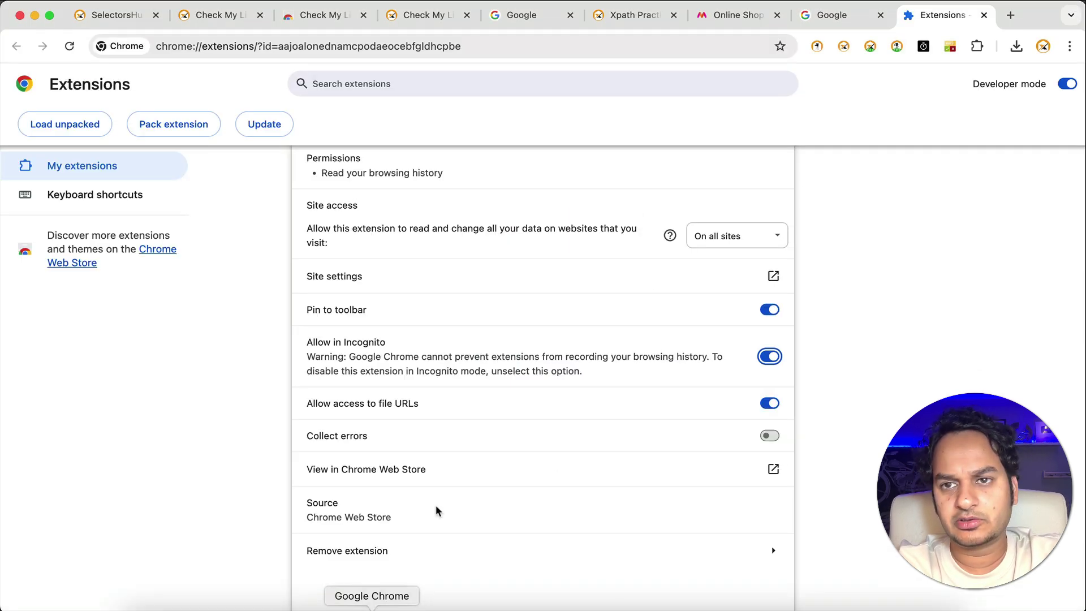
click(620, 16)
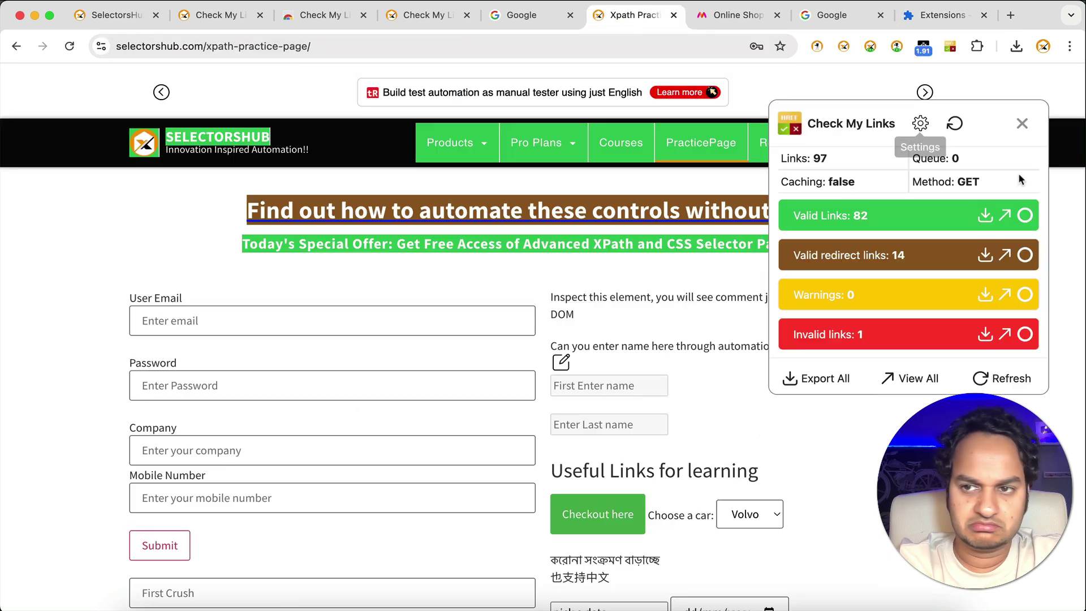
Step: Rescan the practice page at Memory Test (1 invalid link), then clear highlights and scroll back up
click(1024, 127)
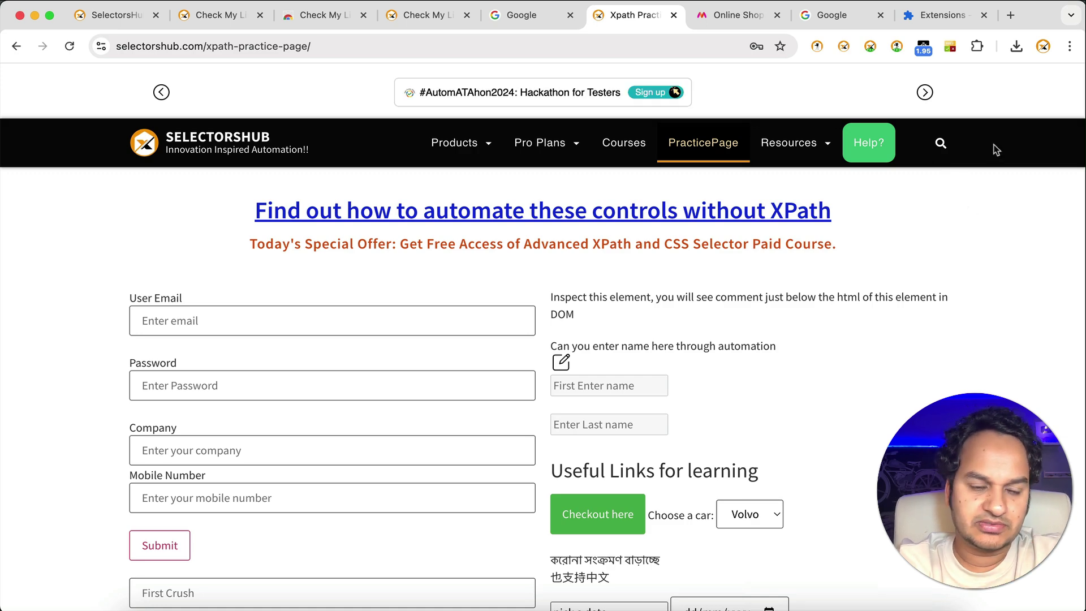
scroll(827, 422, down, 20)
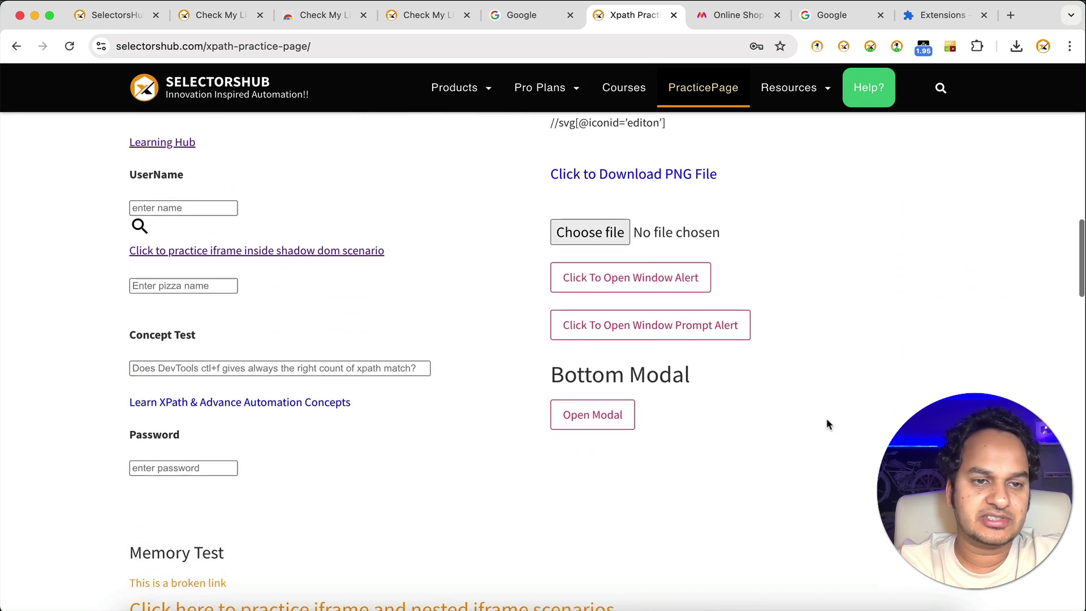
scroll(827, 421, down, 1)
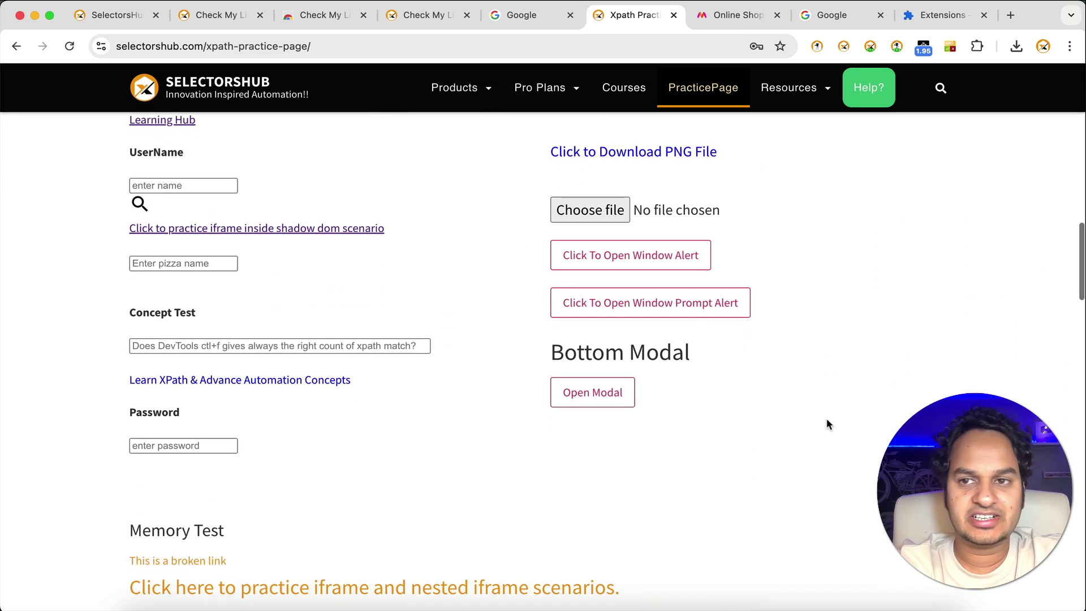
click(951, 47)
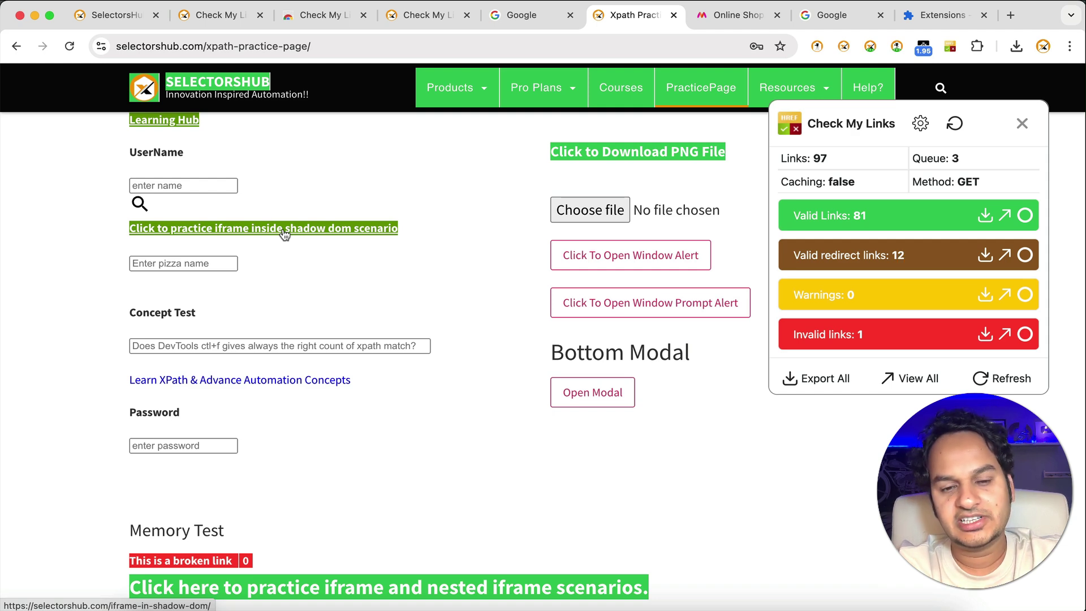
click(1021, 125)
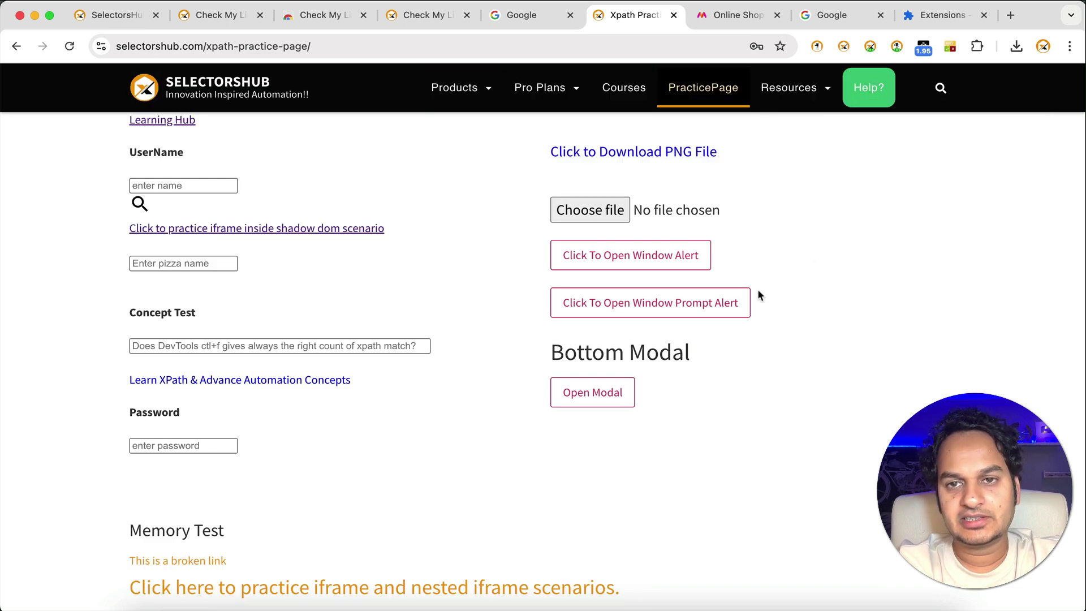
scroll(758, 290, up, 15)
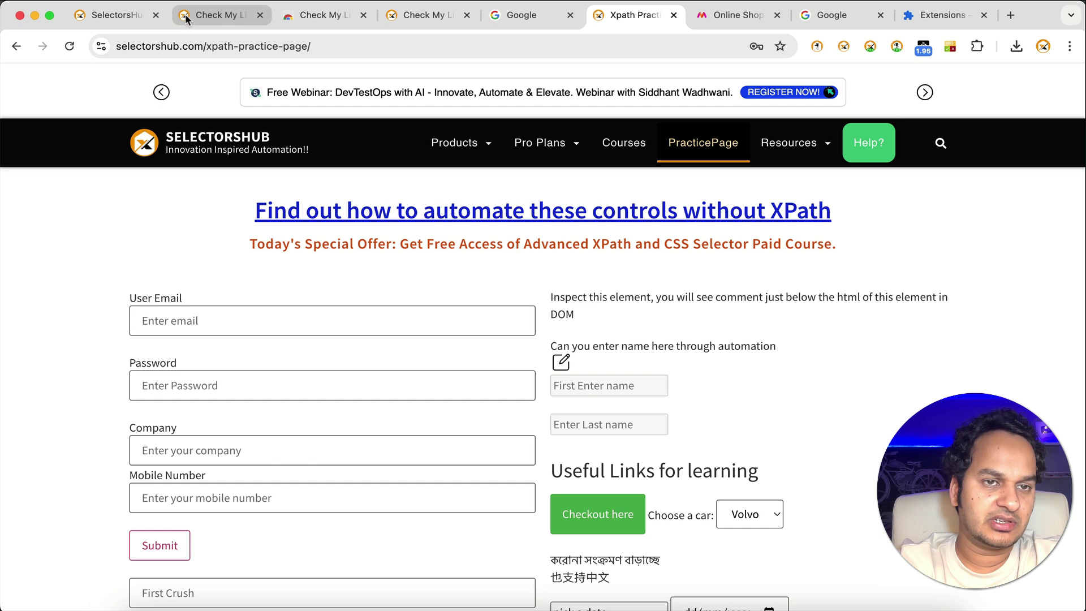
Step: Browse the Check My Links and Chrome Web Store tabs, then switch to the SelectorsHub home tab
click(186, 19)
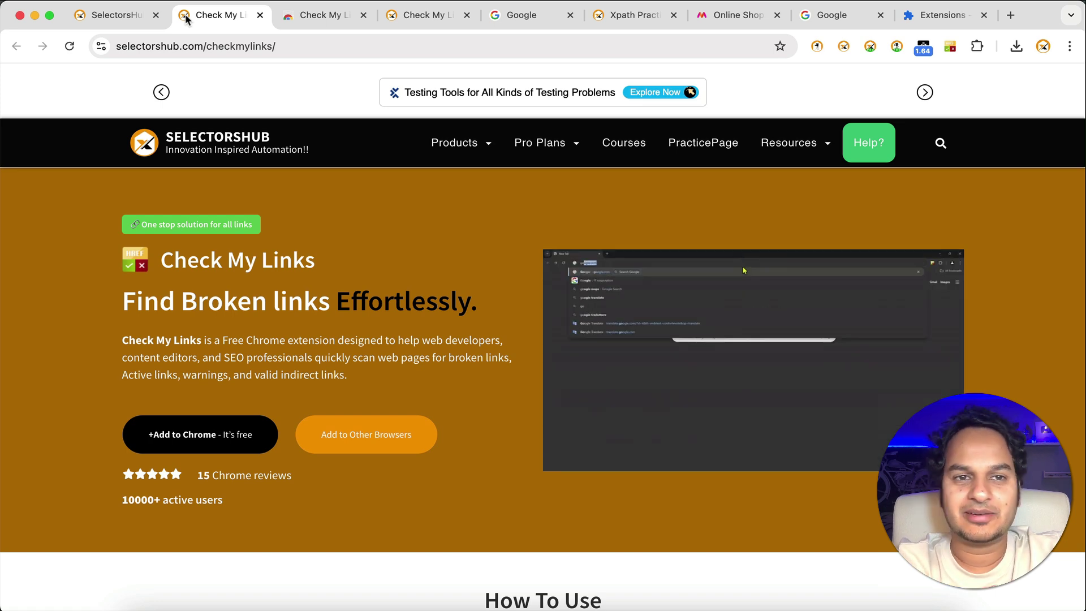
click(277, 16)
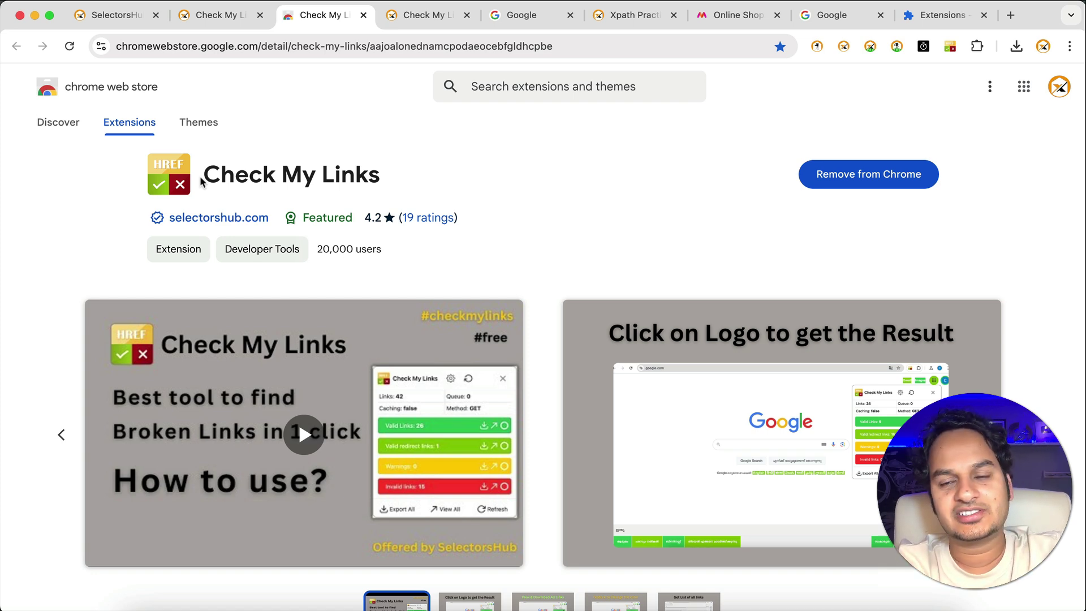
click(215, 17)
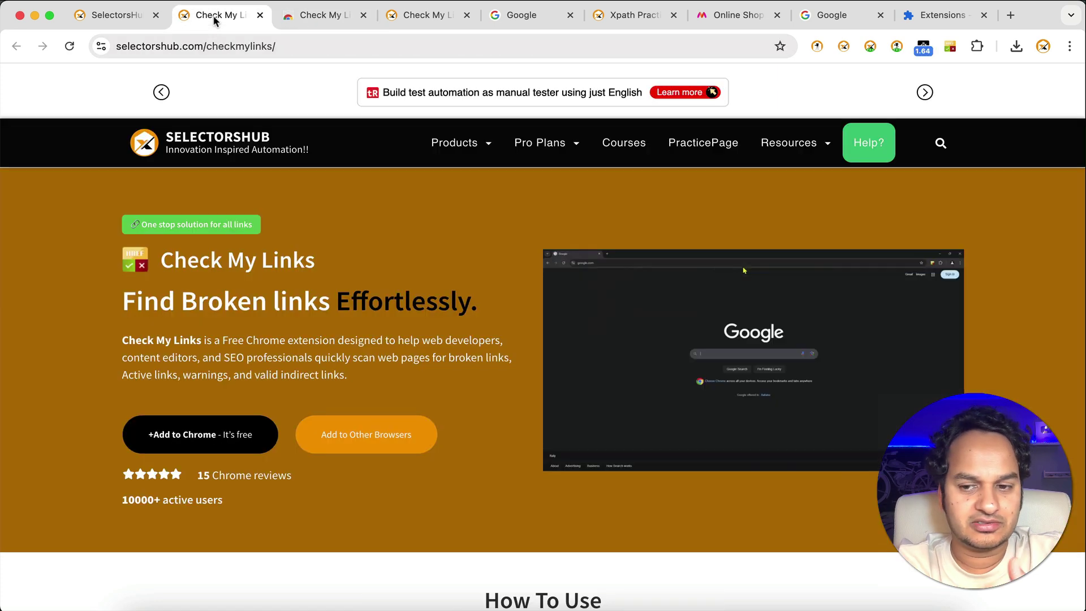
click(125, 19)
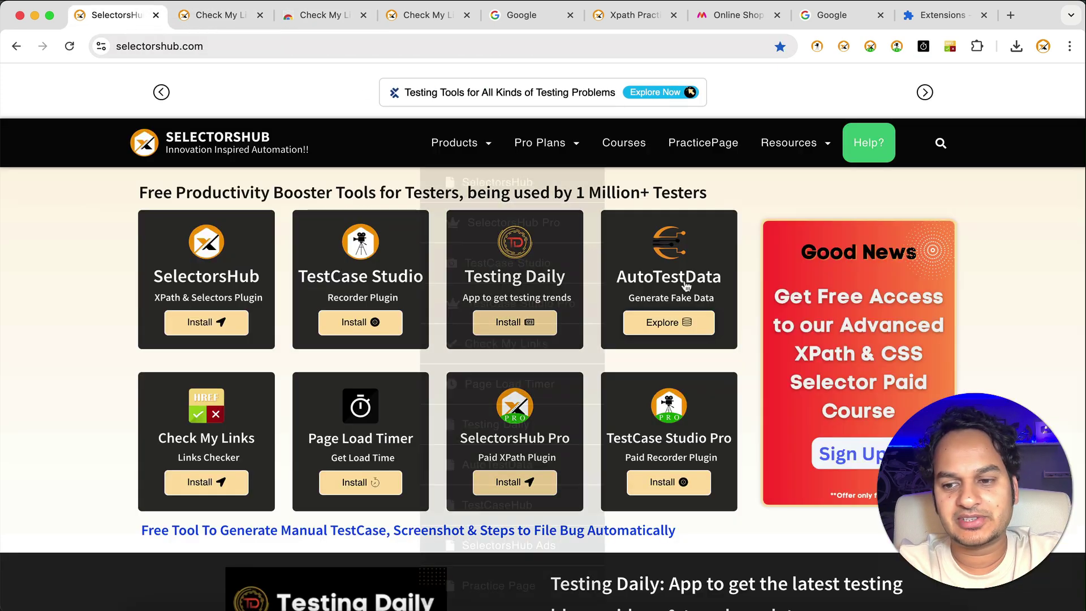